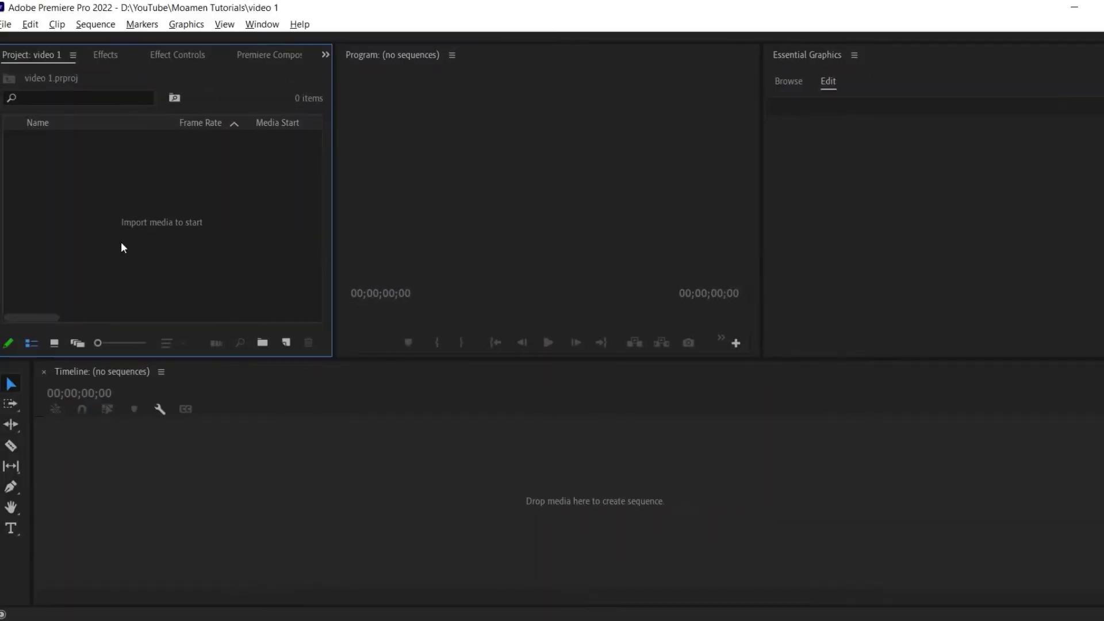
Create a 1920×1080 Black Video clip, make a sequence from it, and extend it to 7 seconds
right_click(122, 244)
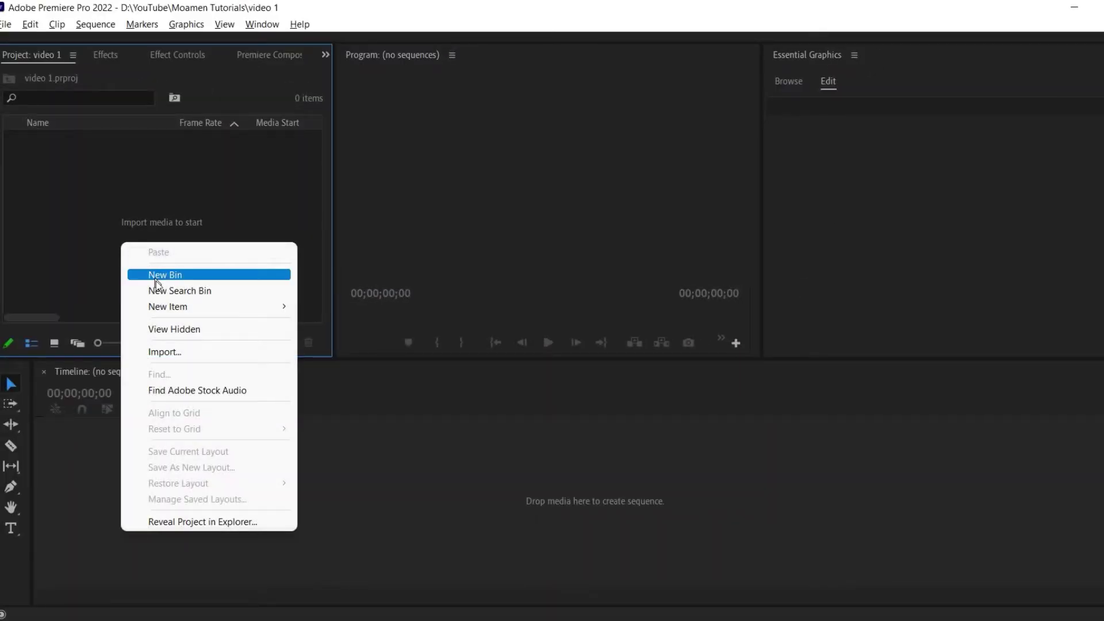
mouse_move(164, 306)
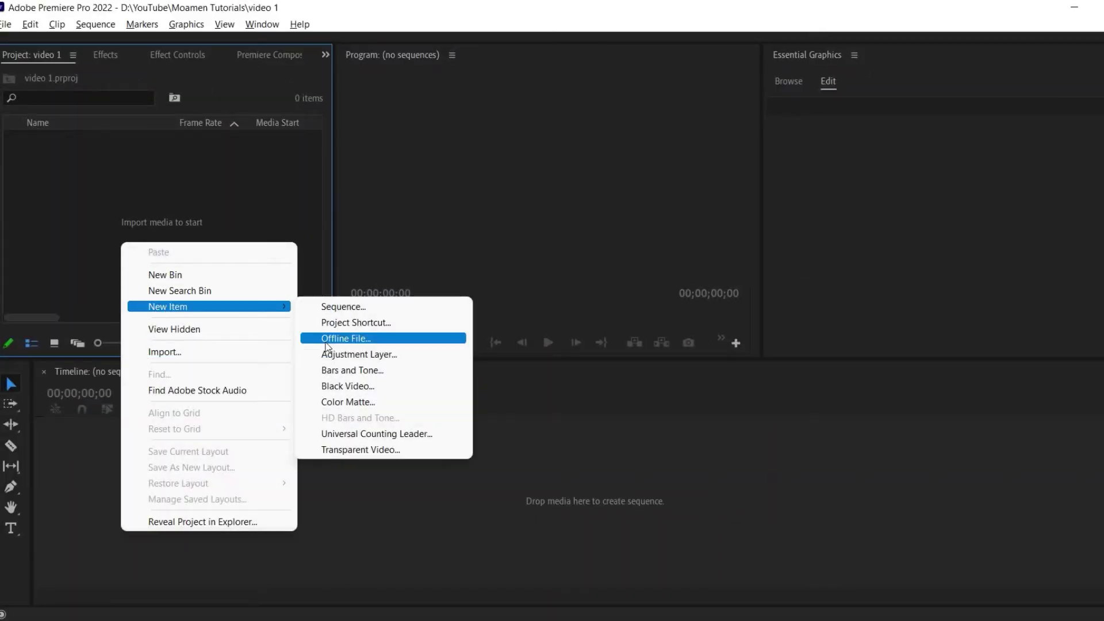
left_click(369, 385)
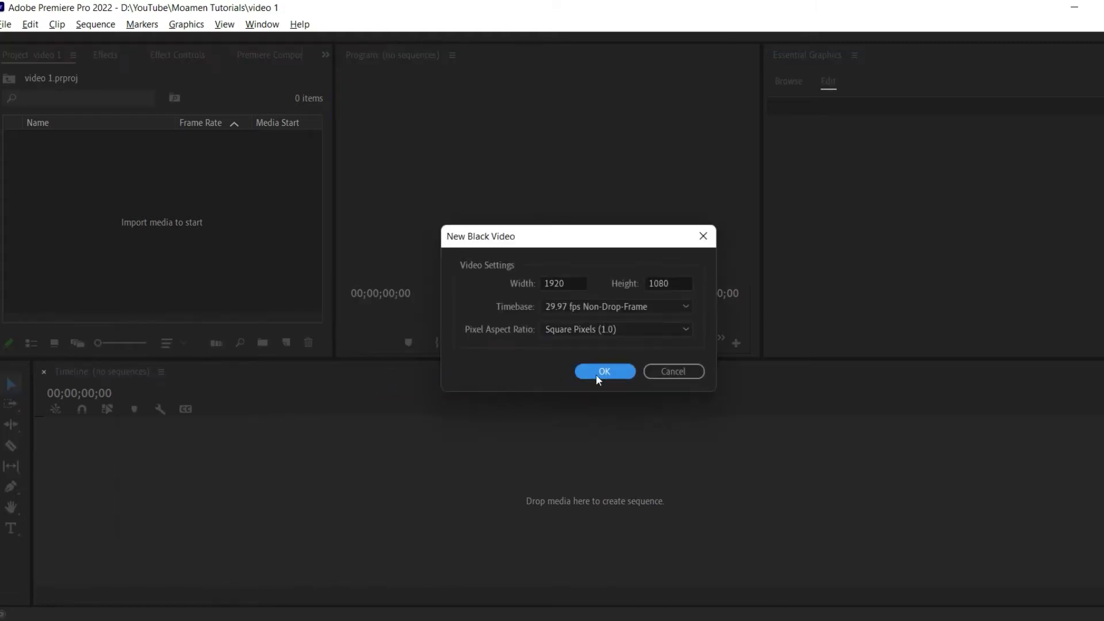
left_click(598, 372)
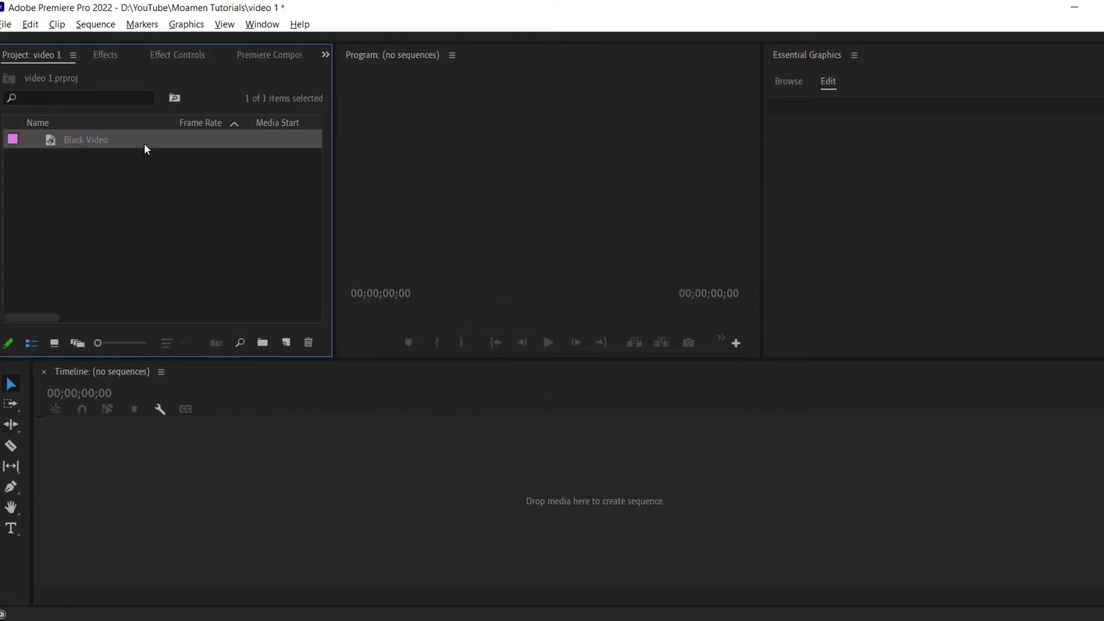
left_click_drag(331, 489, 331, 489)
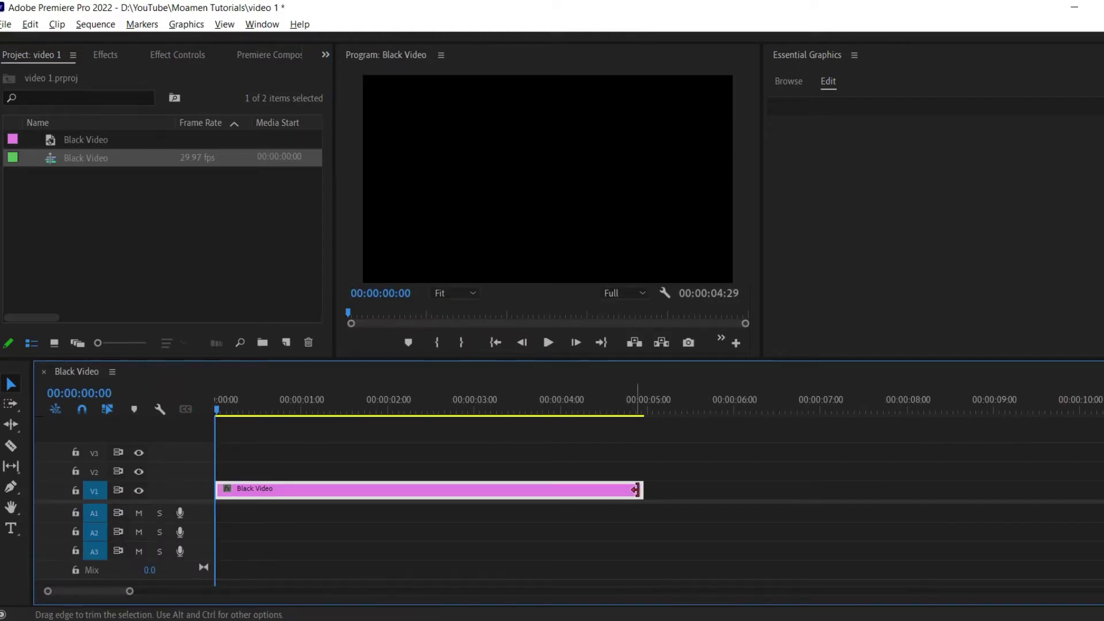
left_click_drag(642, 490, 817, 480)
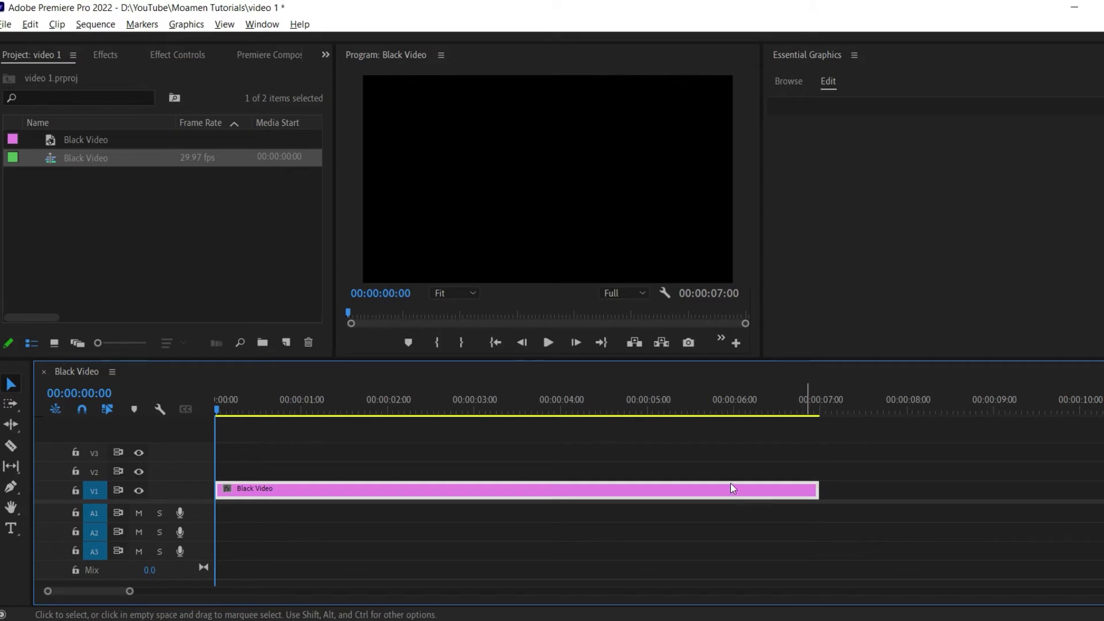
Type 'Moamen Tutorials' as a title over the black video and extend its V2 clip to 7 seconds
left_click(11, 528)
left_click(422, 189)
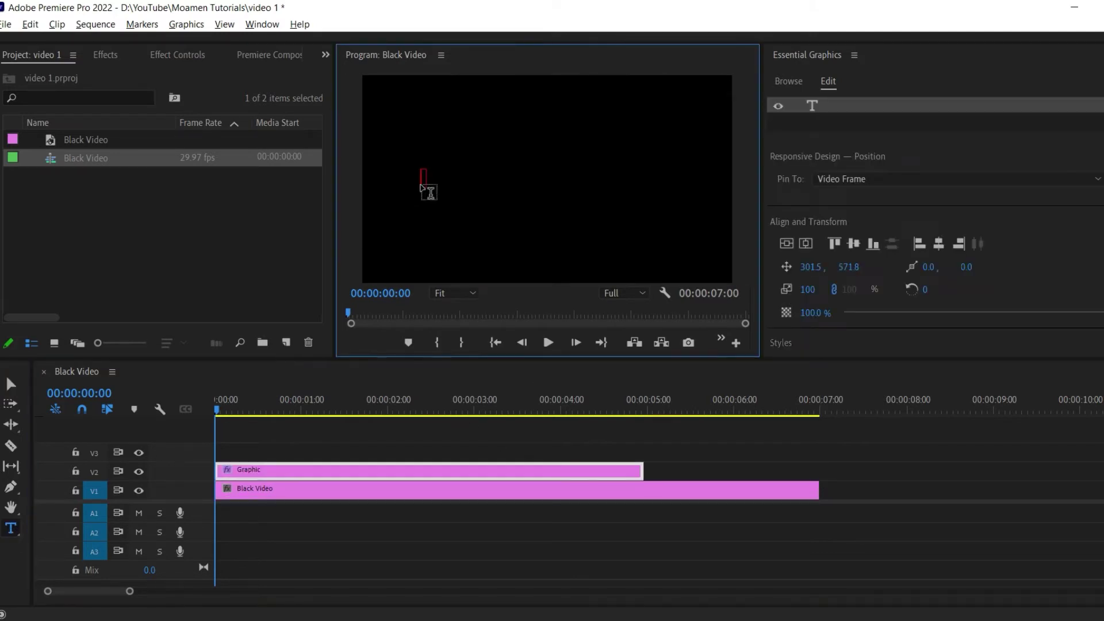
type("Moamen")
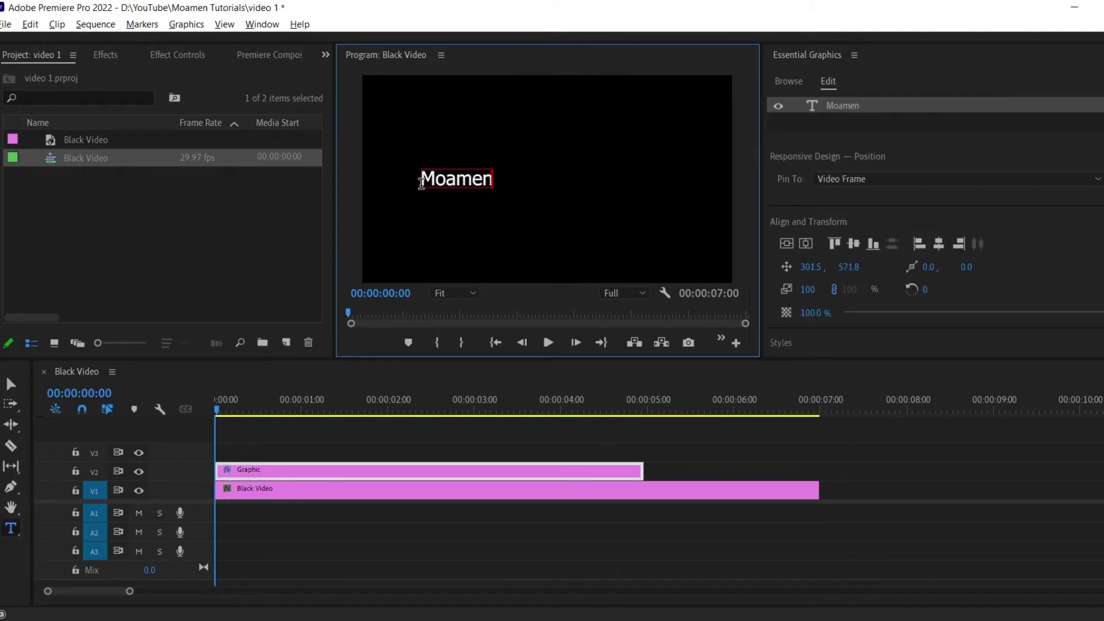
type(" Tutorials")
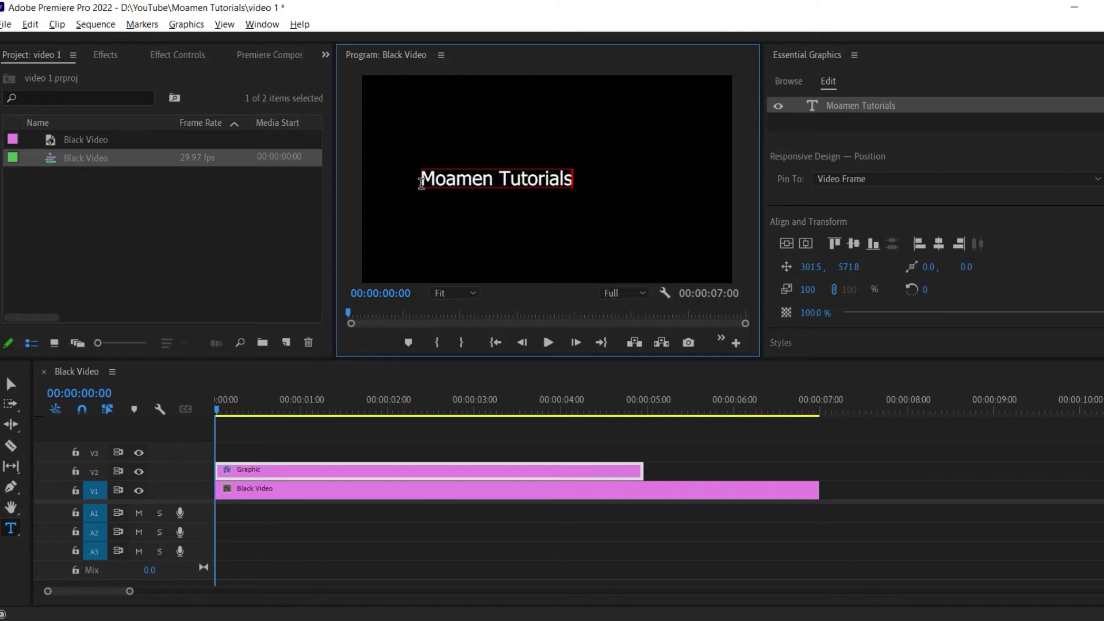
left_click_drag(642, 470, 817, 469)
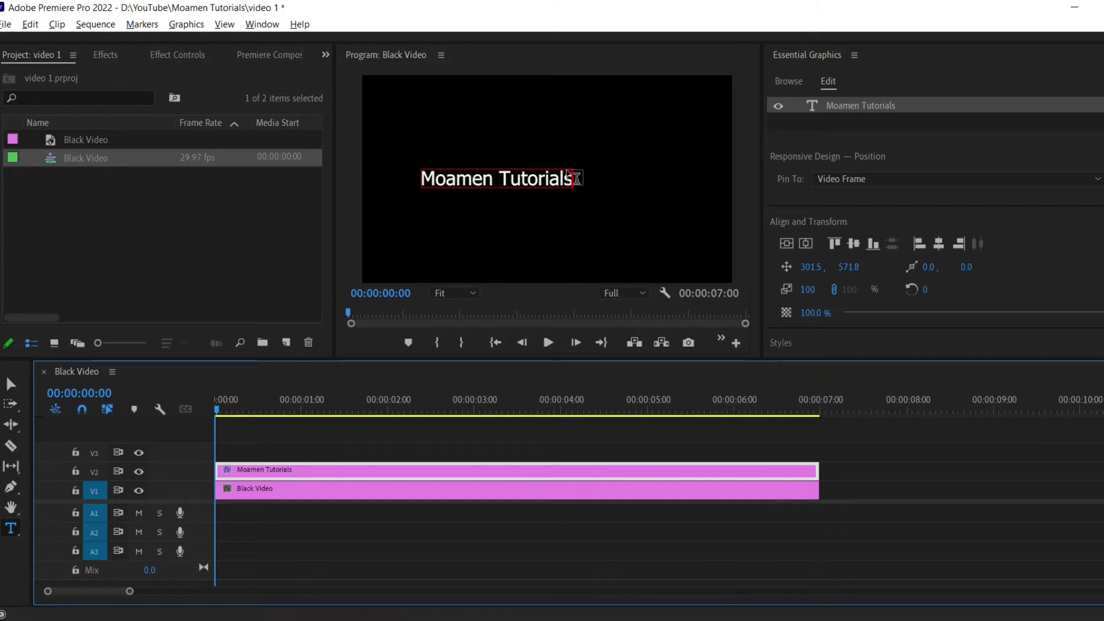
Select all the title text and set its font to Lato Bold
left_click(576, 184)
key("ctrl+a")
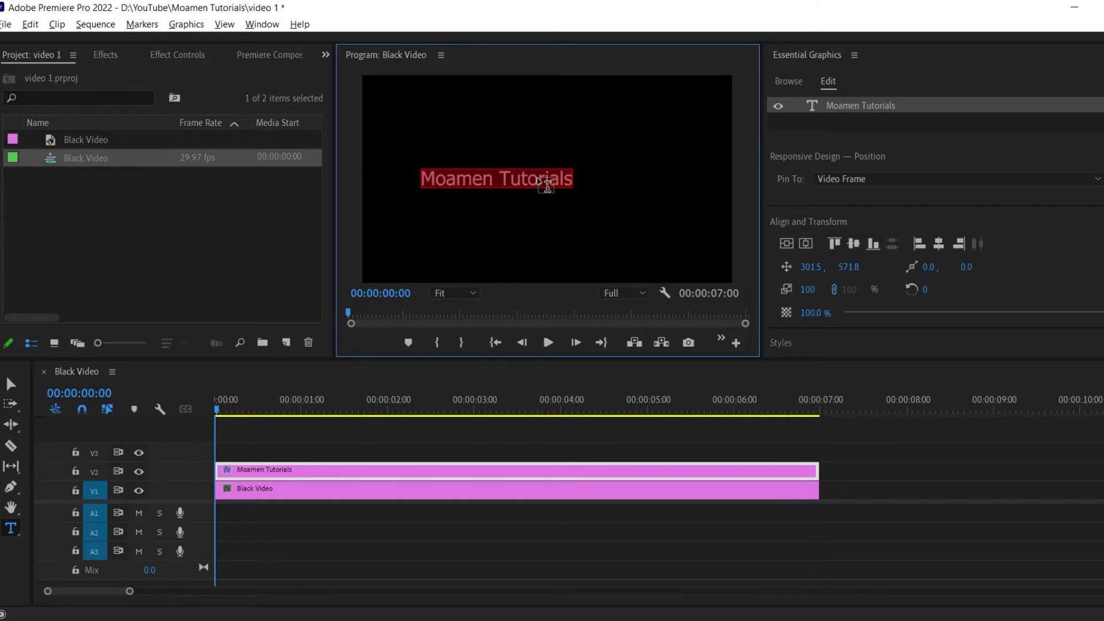
left_click(183, 58)
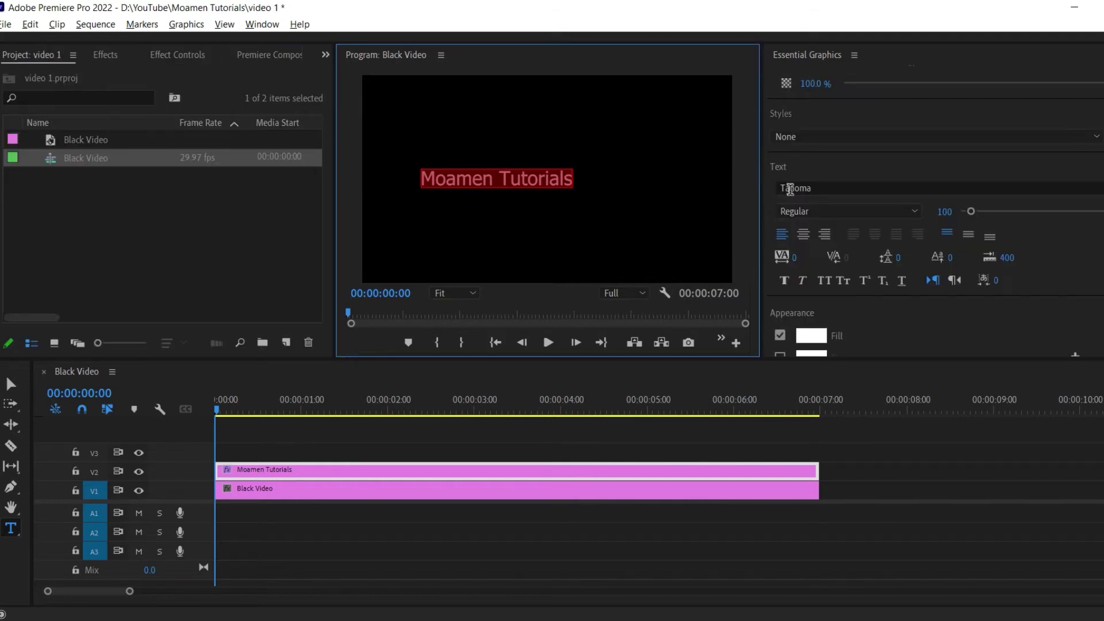
left_click(862, 188)
type("Lato")
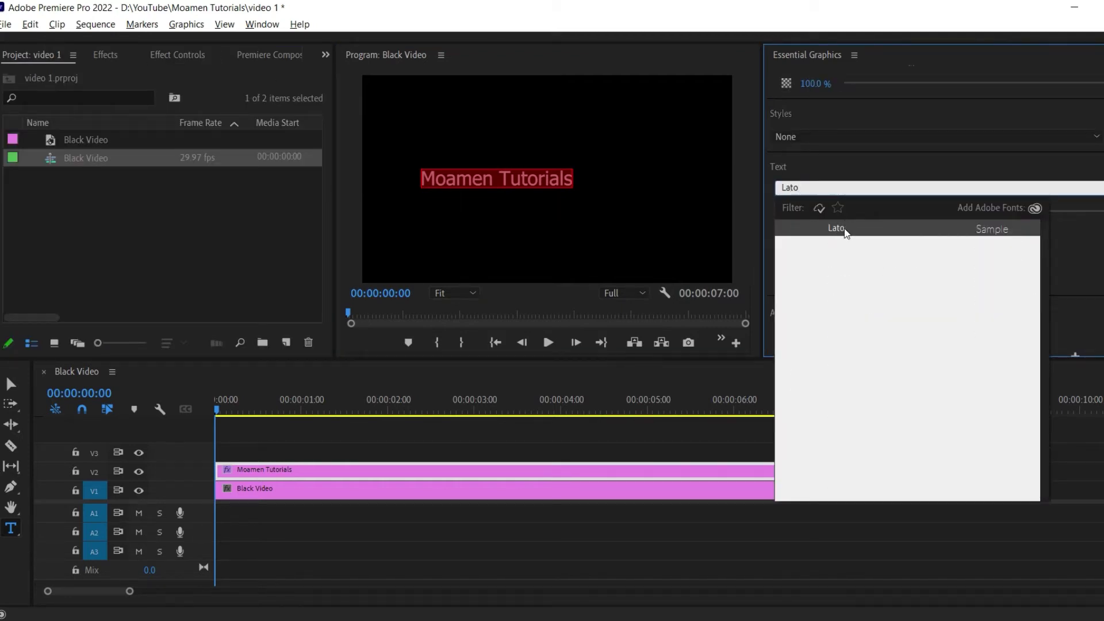
left_click(844, 231)
left_click(845, 211)
left_click(805, 273)
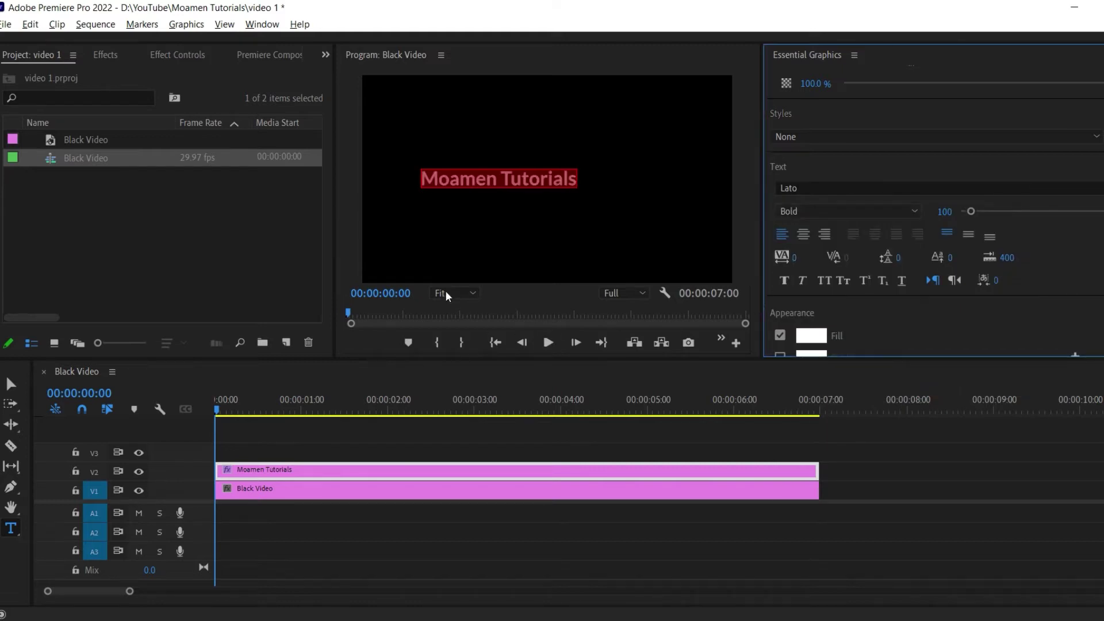
Set the title's font size to 90 and its tracking to 300
left_click(602, 182)
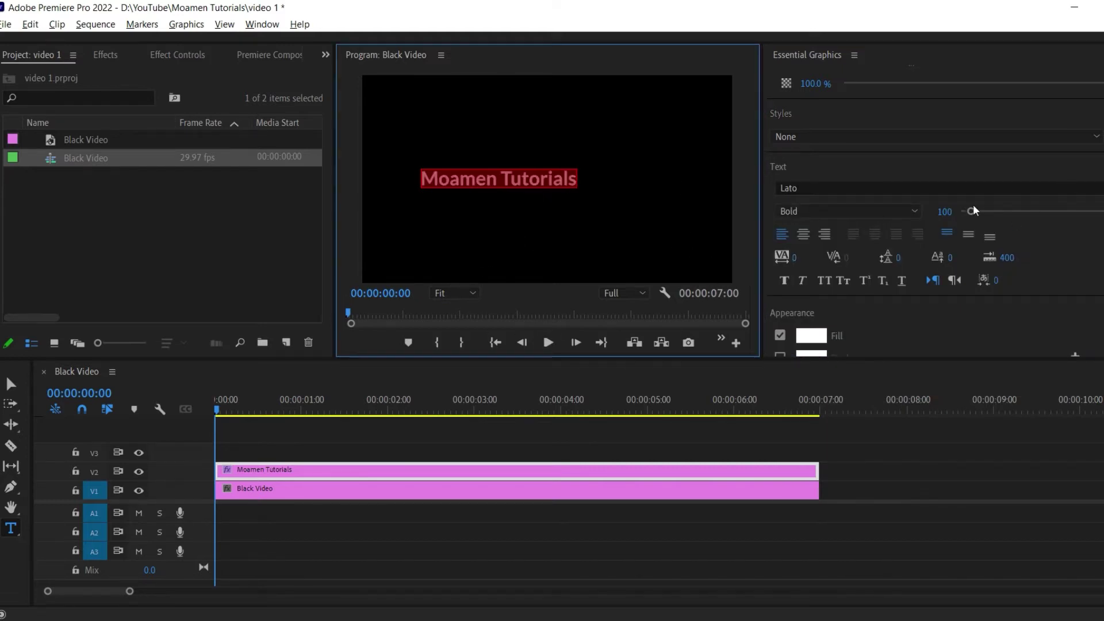
left_click(939, 208)
key("Return")
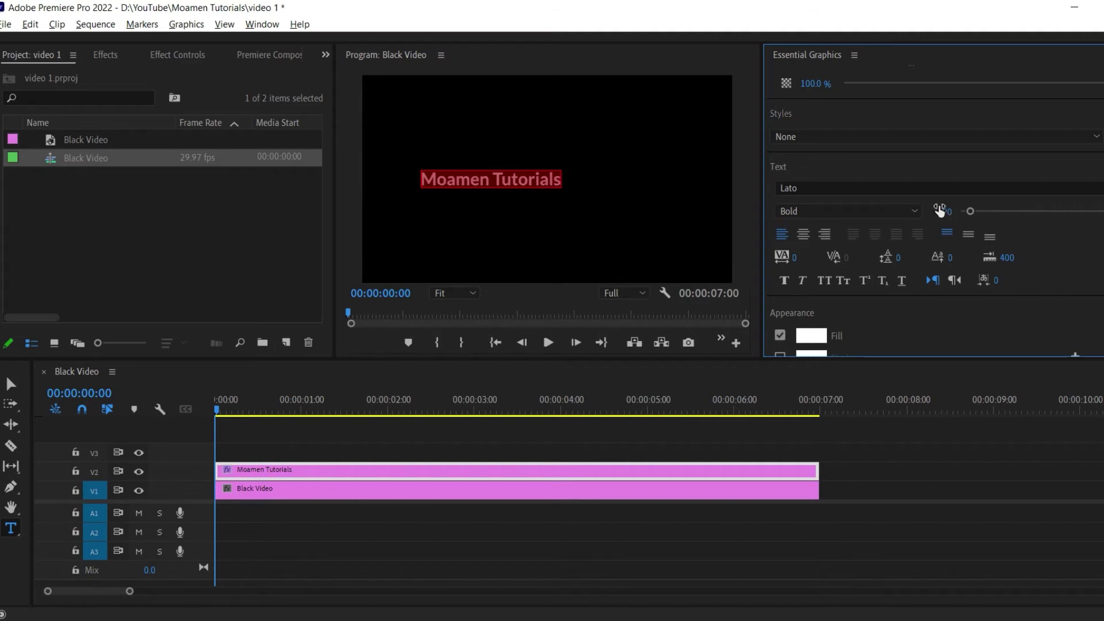
left_click(794, 259)
key("Return")
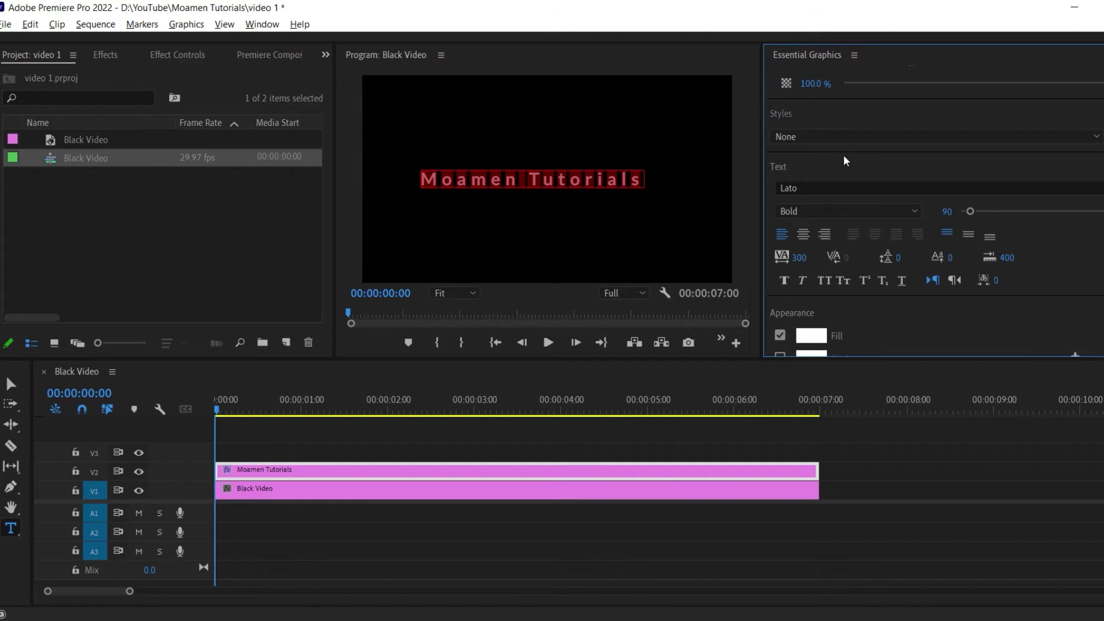
Align the title to the horizontal centre, then return to the Selection tool and deselect the clip
scroll(868, 173, "up", 5)
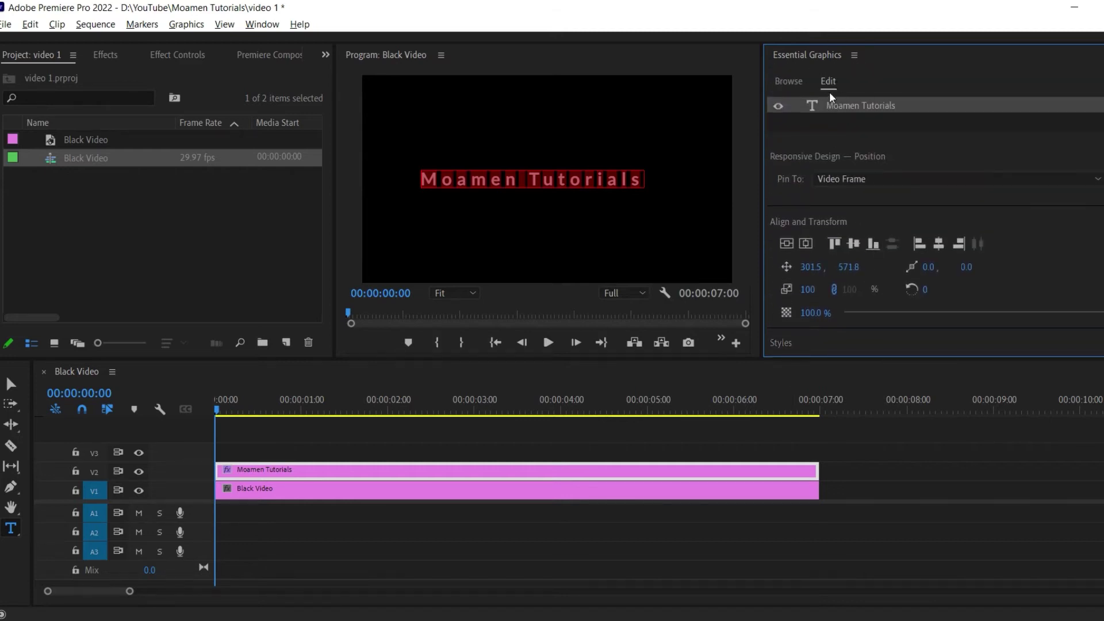
scroll(825, 174, "down", 2)
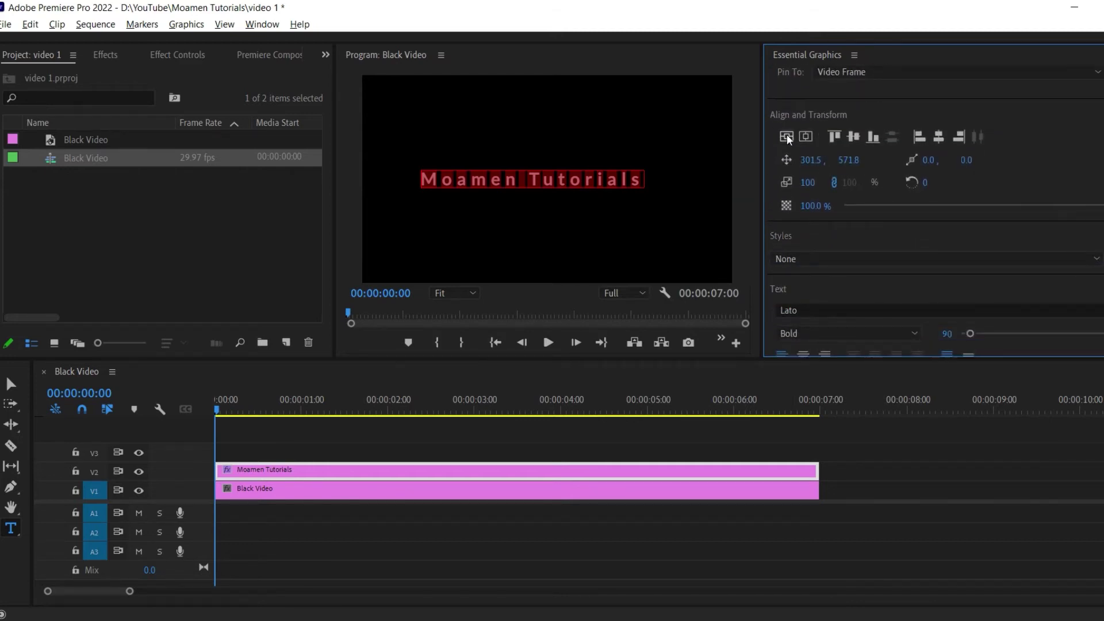
left_click(806, 137)
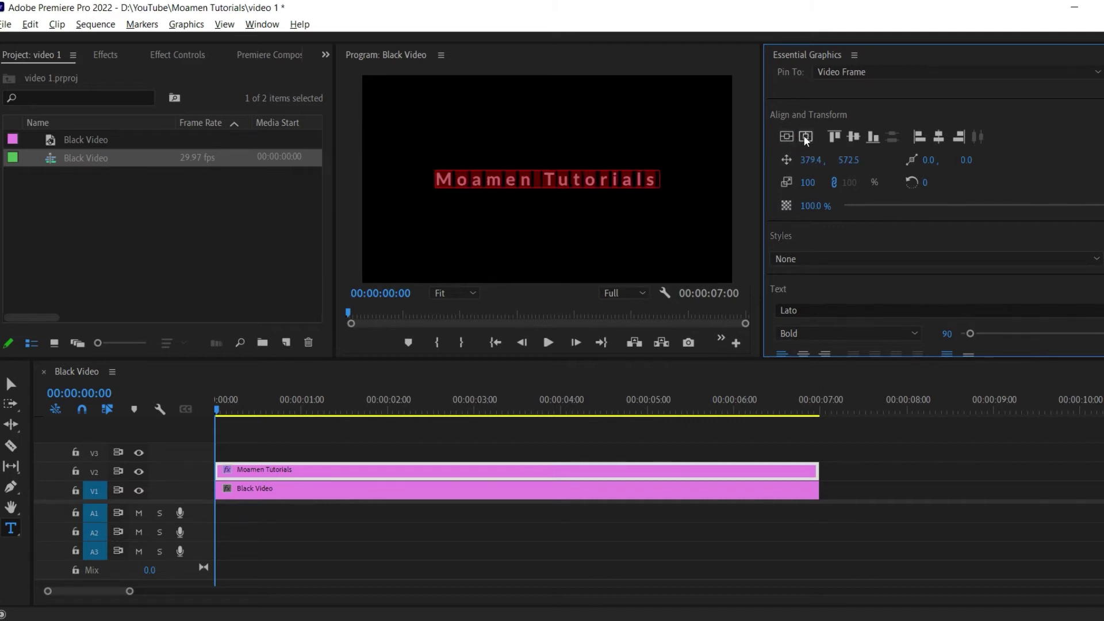
left_click(13, 384)
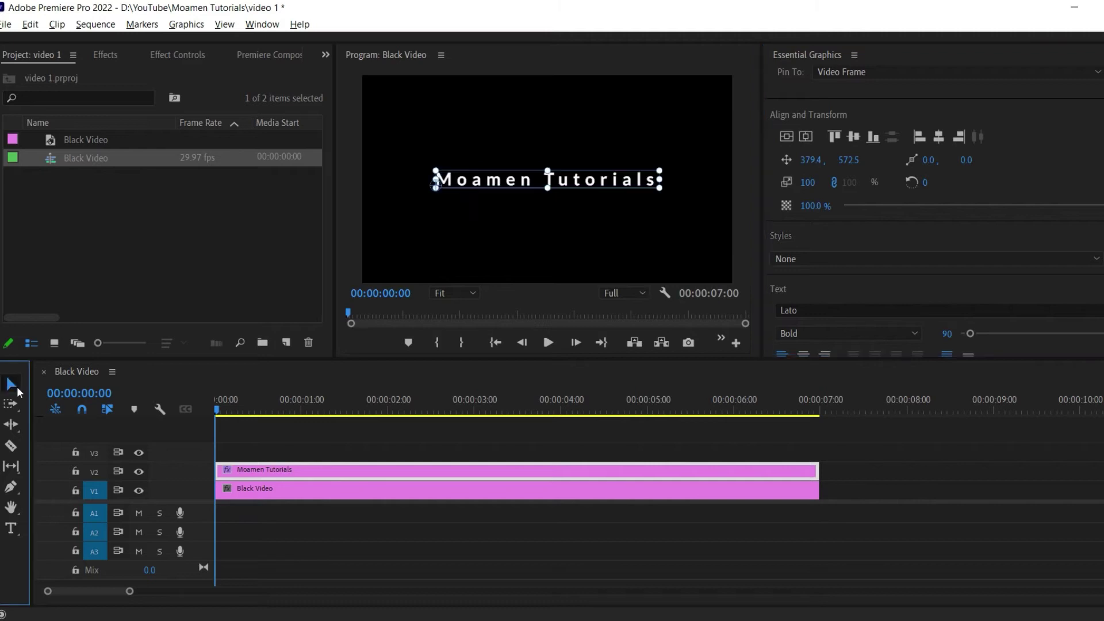
left_click(270, 423)
left_click(312, 405)
Enable Opacity keyframing on the title clip with 0% opacity at the start
left_click_drag(313, 405, 202, 408)
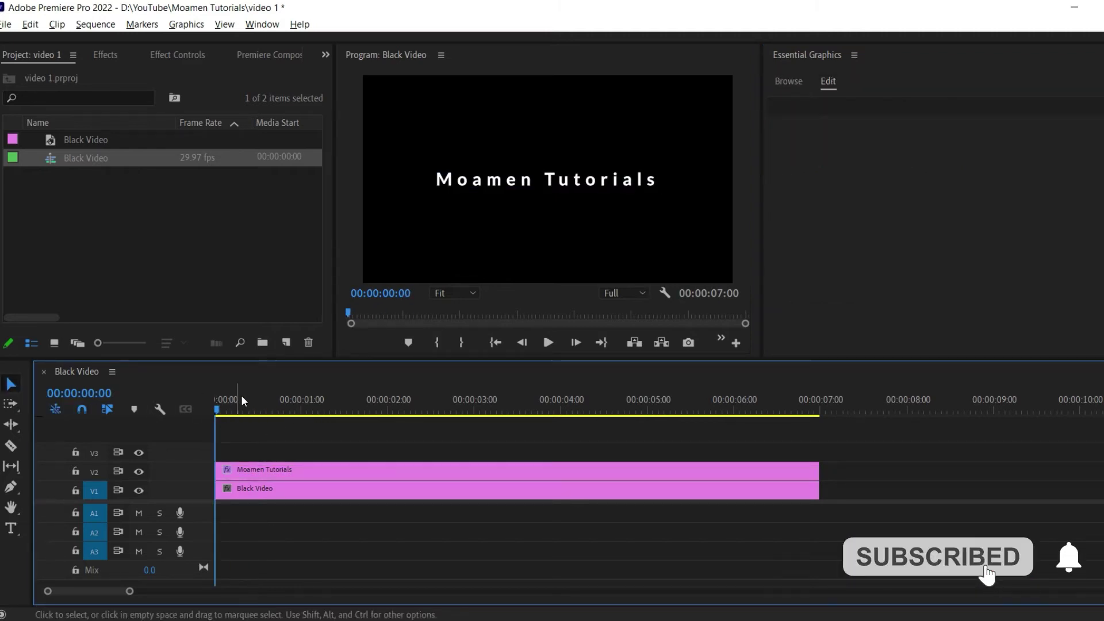
left_click(235, 470)
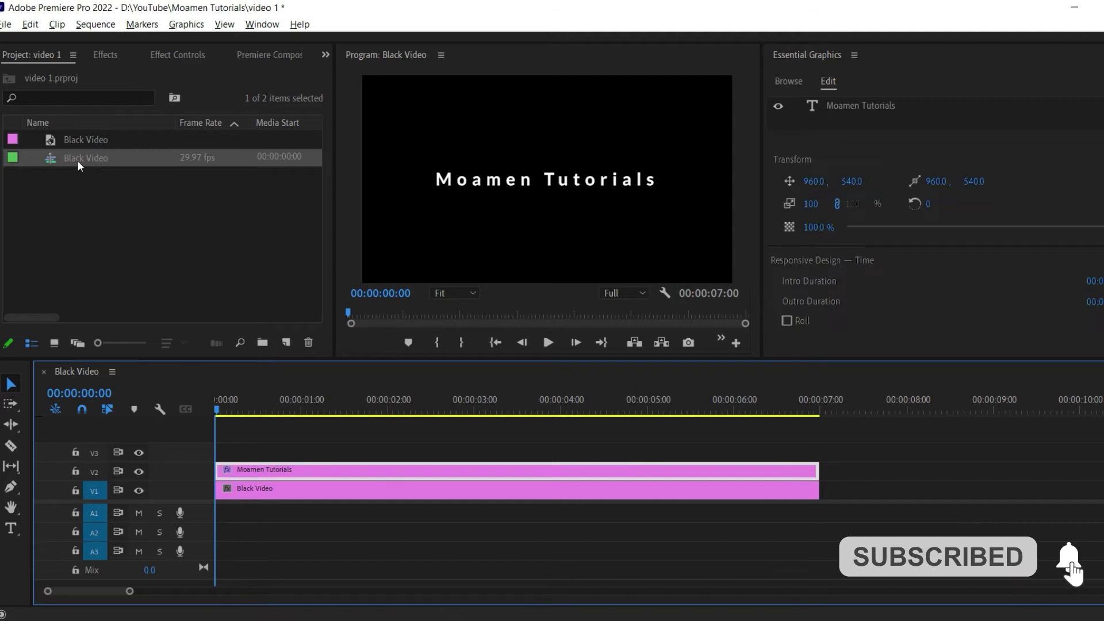
left_click(156, 59)
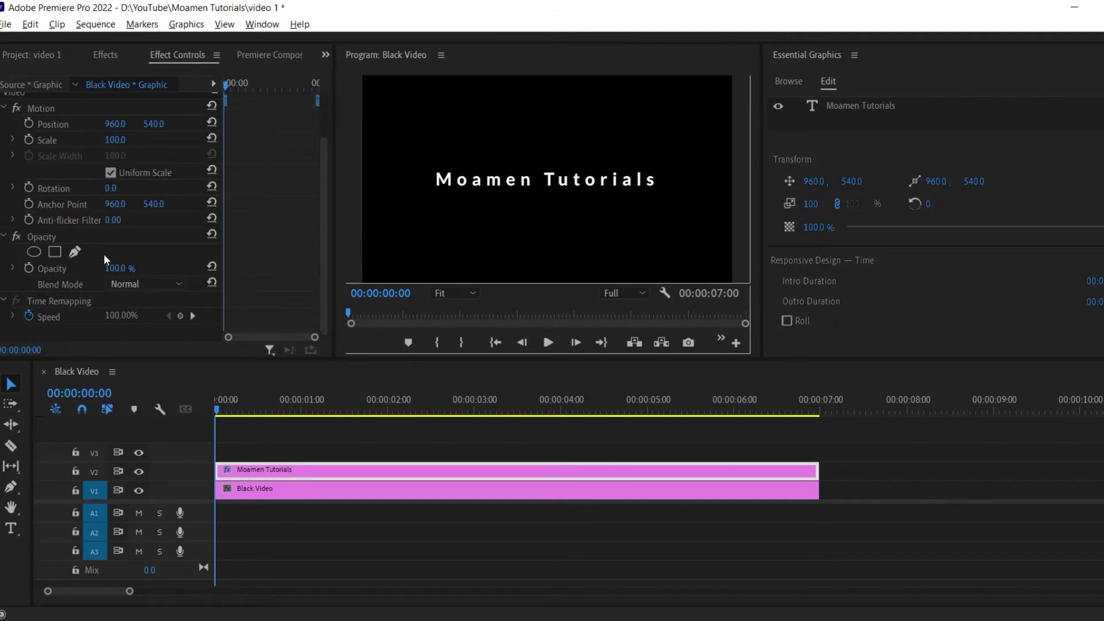
left_click(27, 268)
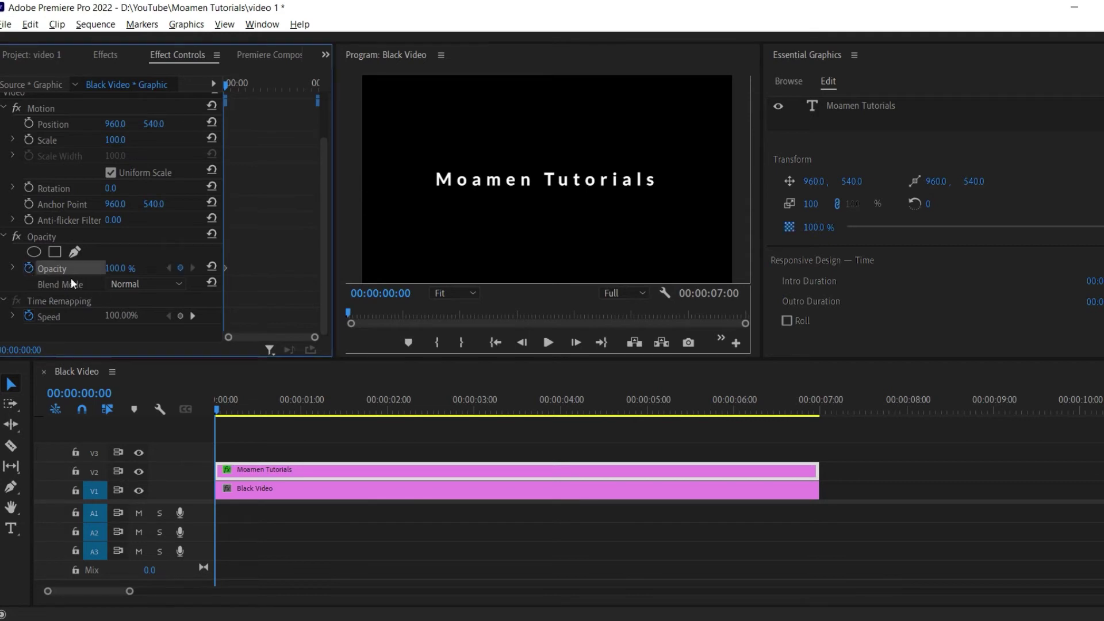
left_click(122, 267)
type("0")
key("Return")
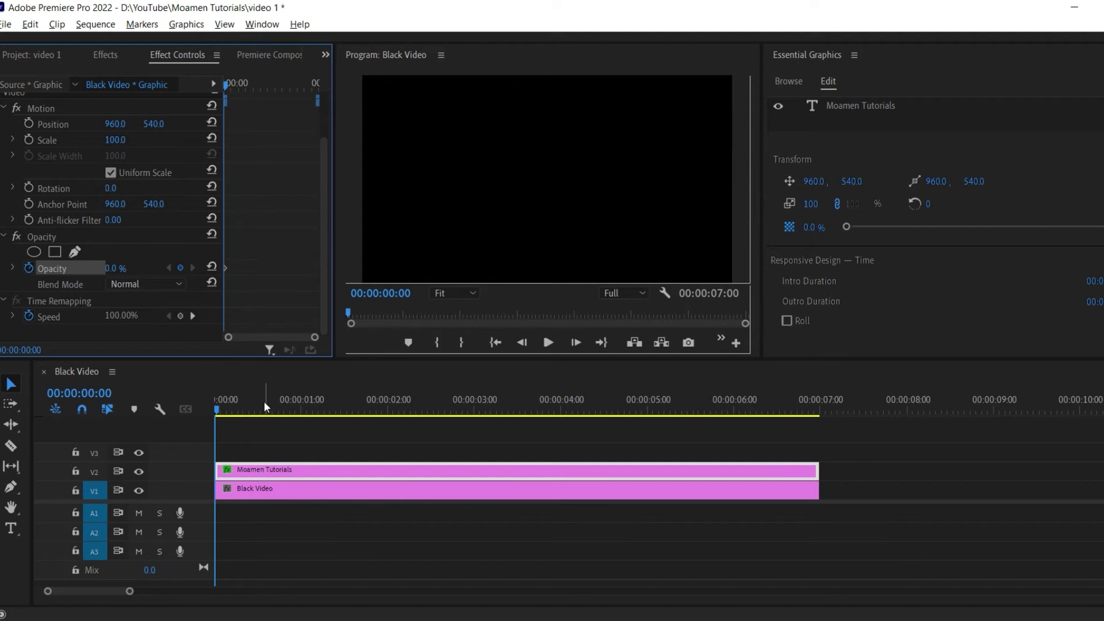
Add opacity keyframes at 100% at 2 s, holding at 4 s, and 0% at 6 s, then preview
left_click_drag(263, 401, 389, 417)
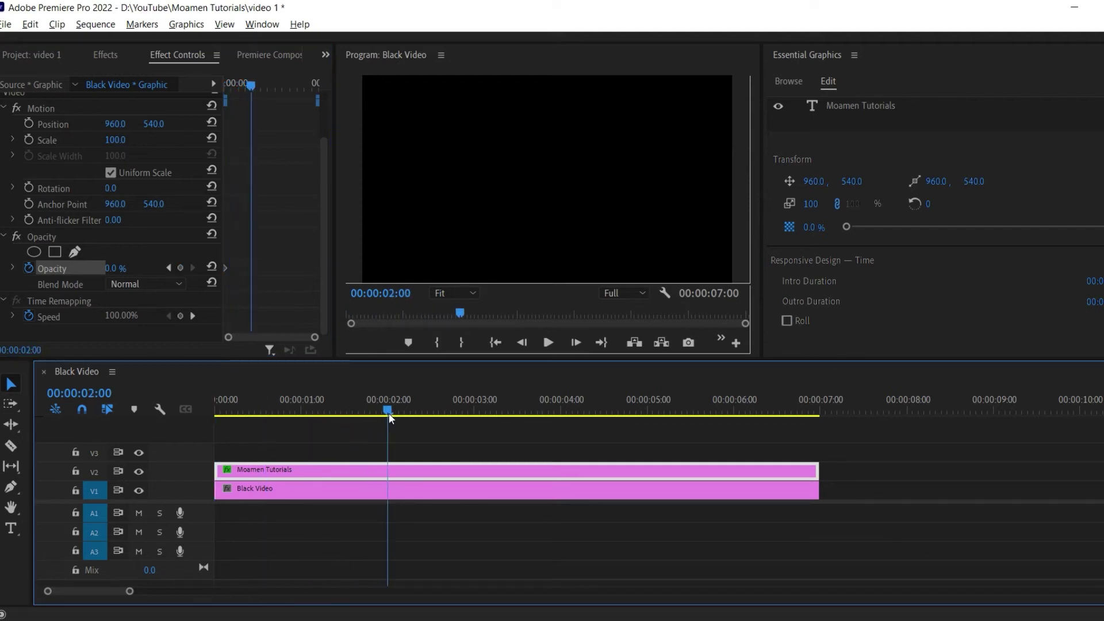
left_click(115, 269)
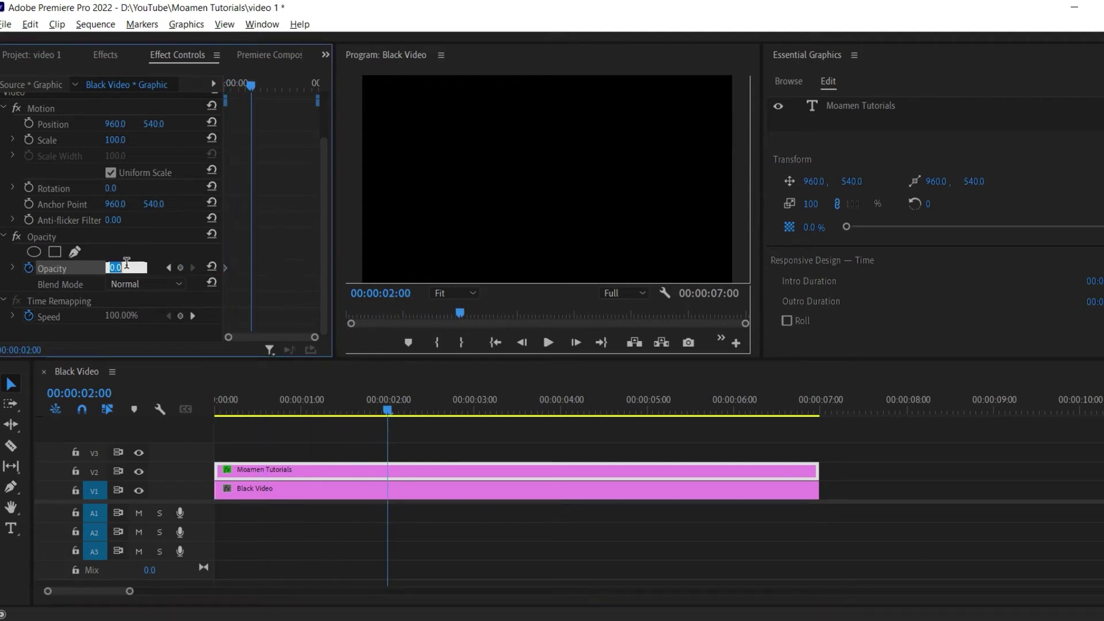
key("Return")
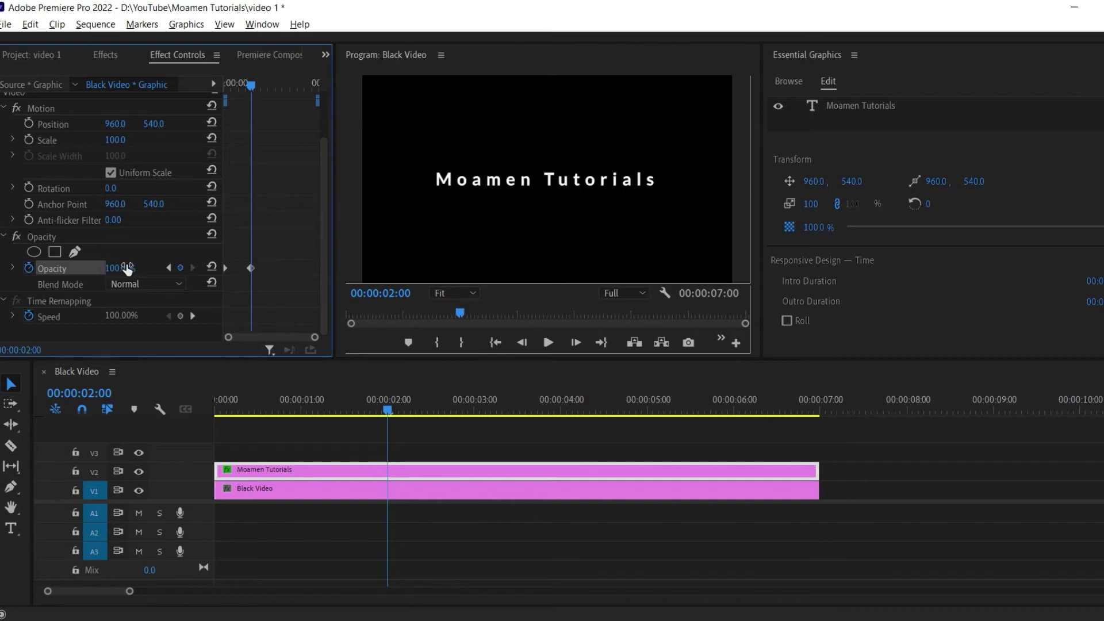
left_click_drag(468, 409, 565, 408)
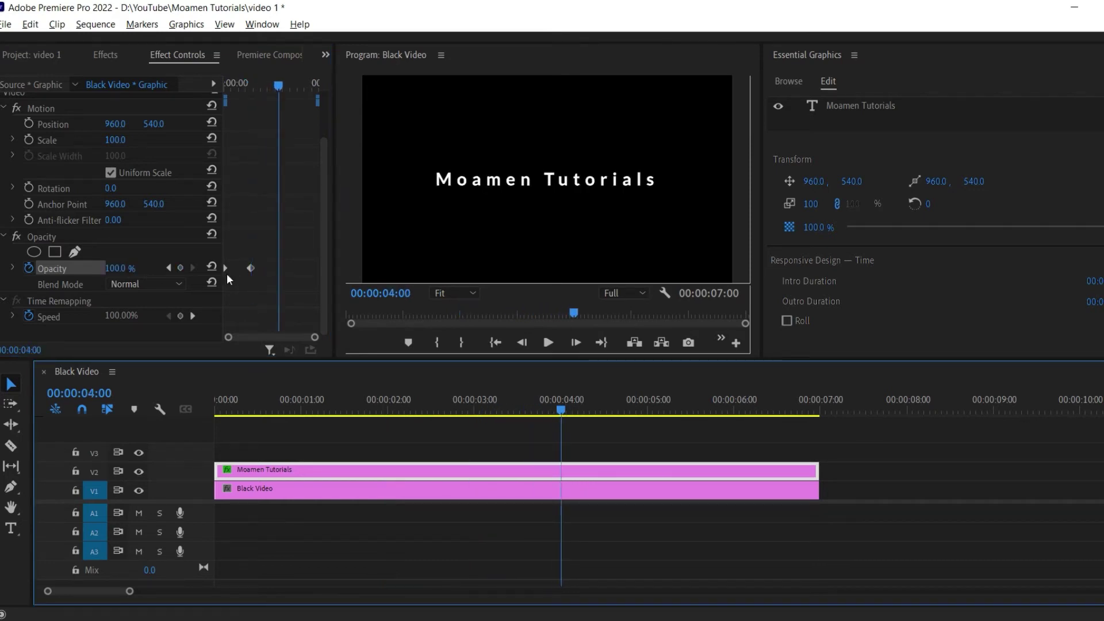
left_click(179, 269)
left_click_drag(583, 409, 734, 409)
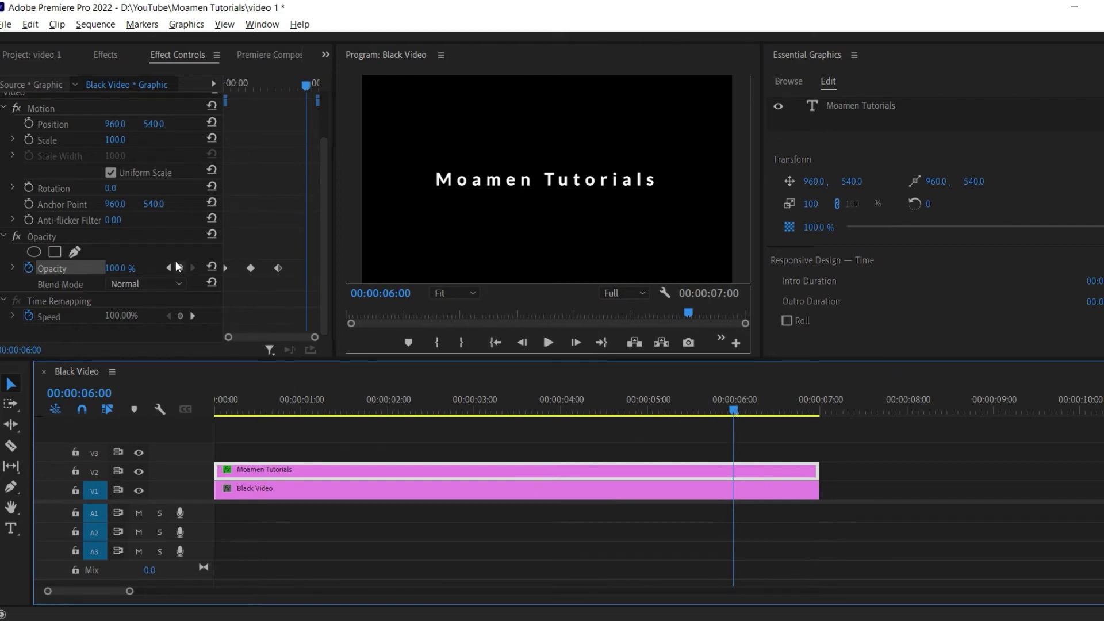
left_click(180, 268)
key("Home")
key("space")
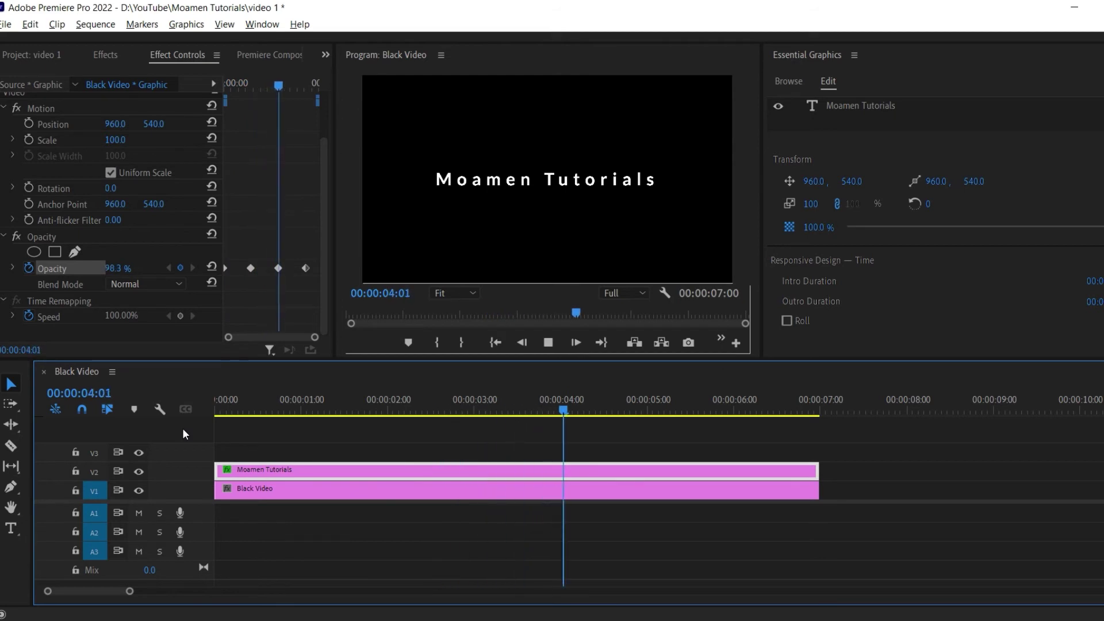
Convert all the title's opacity keyframes to Auto Bezier and play back the eased fade
left_click(306, 339)
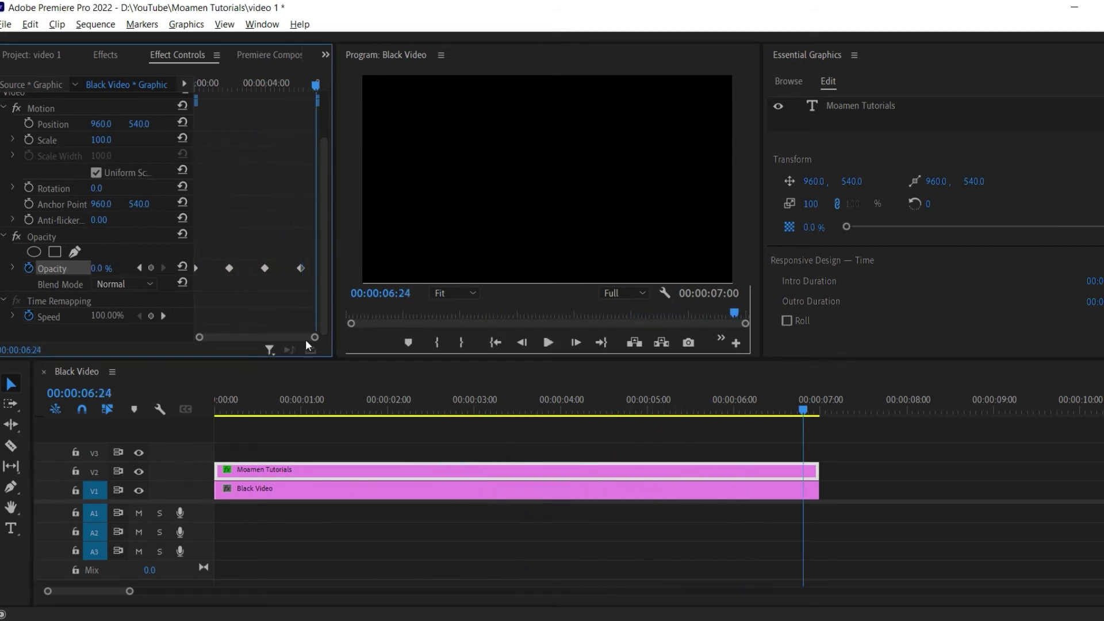
left_click_drag(302, 309, 182, 240)
right_click(229, 268)
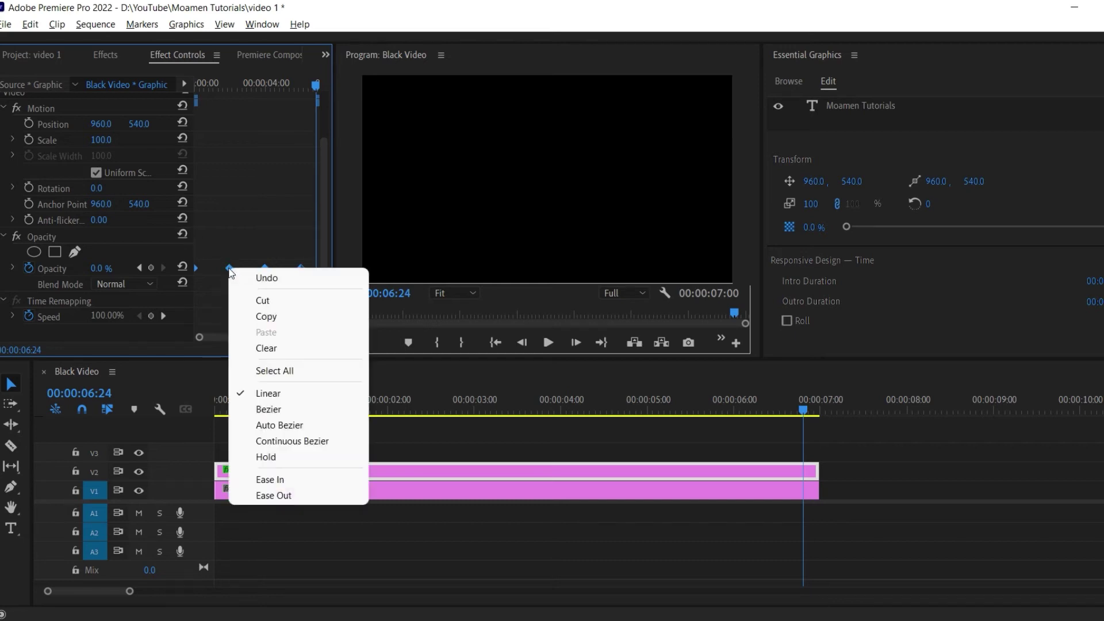
left_click(292, 426)
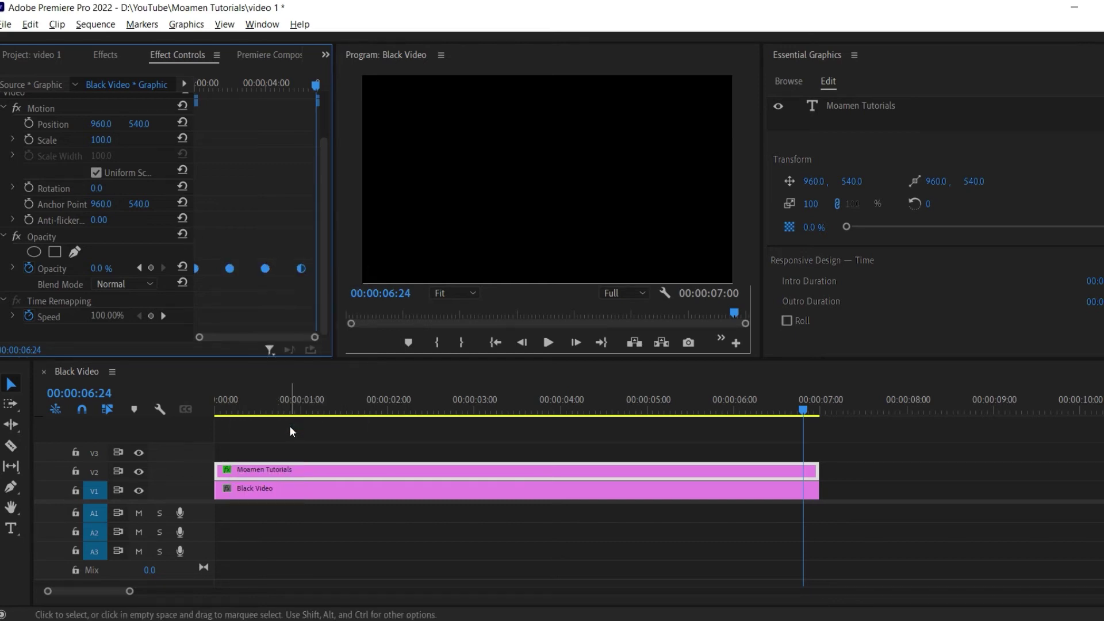
left_click(254, 399)
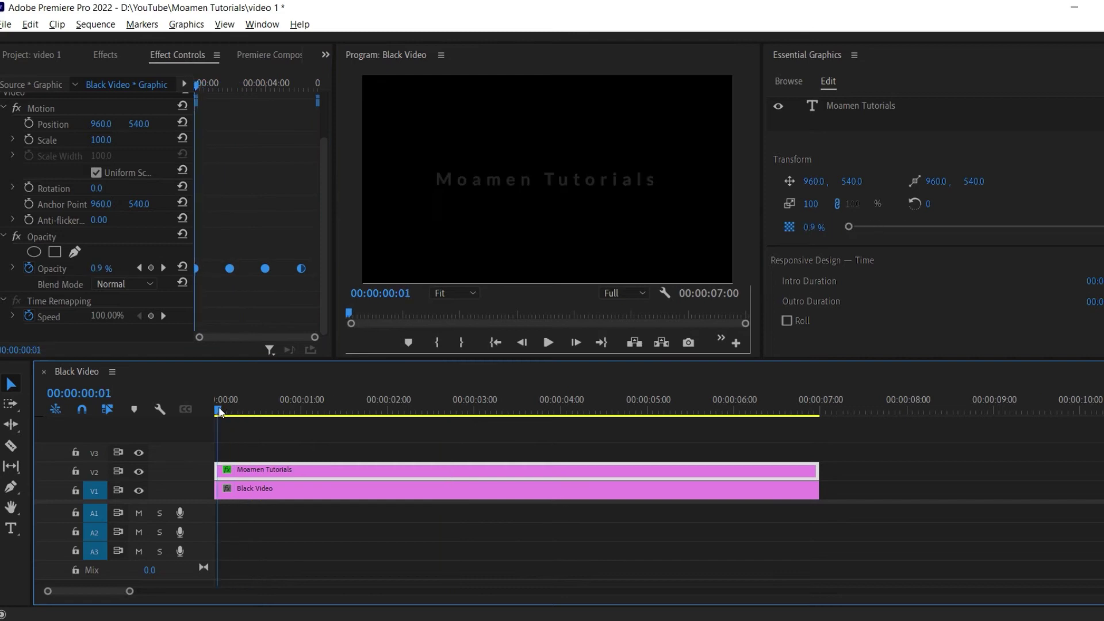
left_click(548, 342)
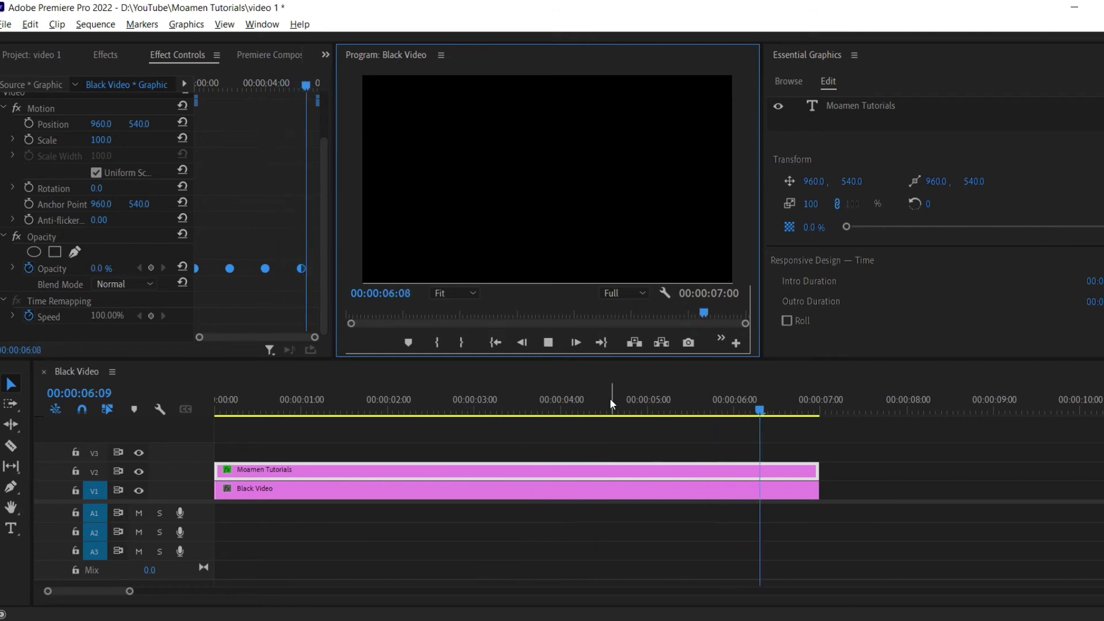
Keyframe the title's Scale from 100 at the start to 110 at 6 seconds, then play it
key("space")
scroll(40, 134, "up", 2)
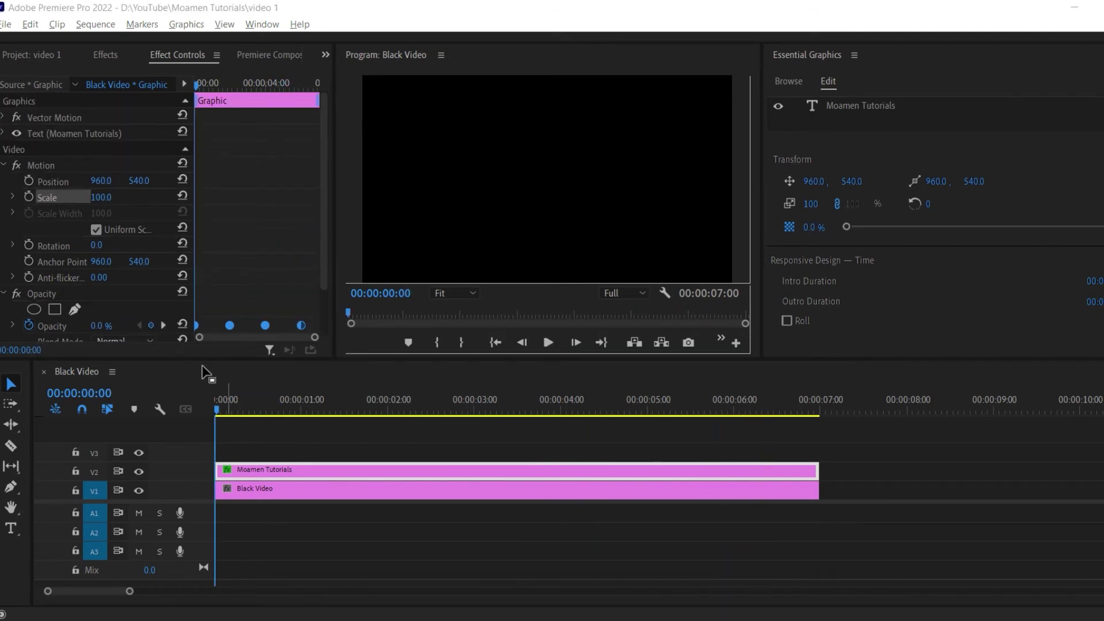
left_click(30, 197)
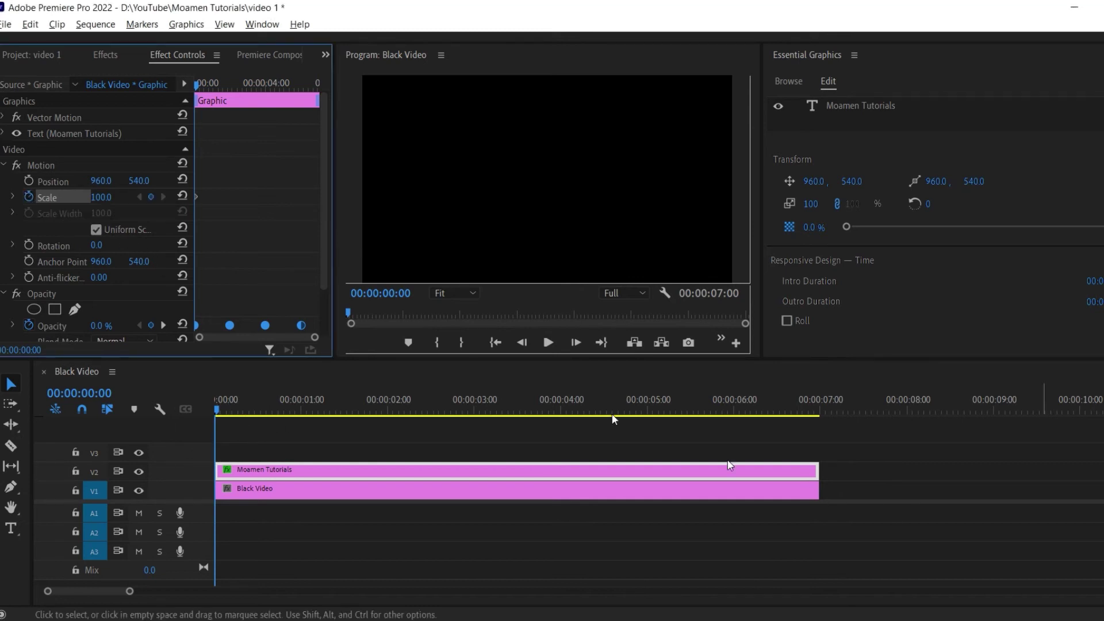
left_click_drag(324, 392, 734, 396)
scroll(250, 272, "down", 2)
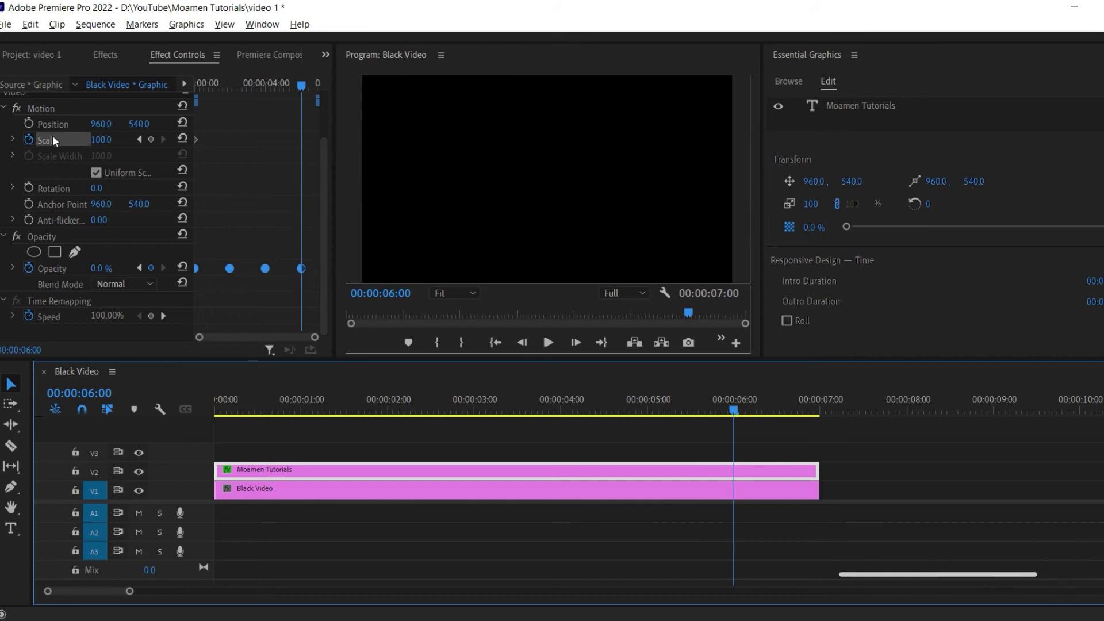
left_click(102, 139)
type("110")
key("Home")
left_click(548, 343)
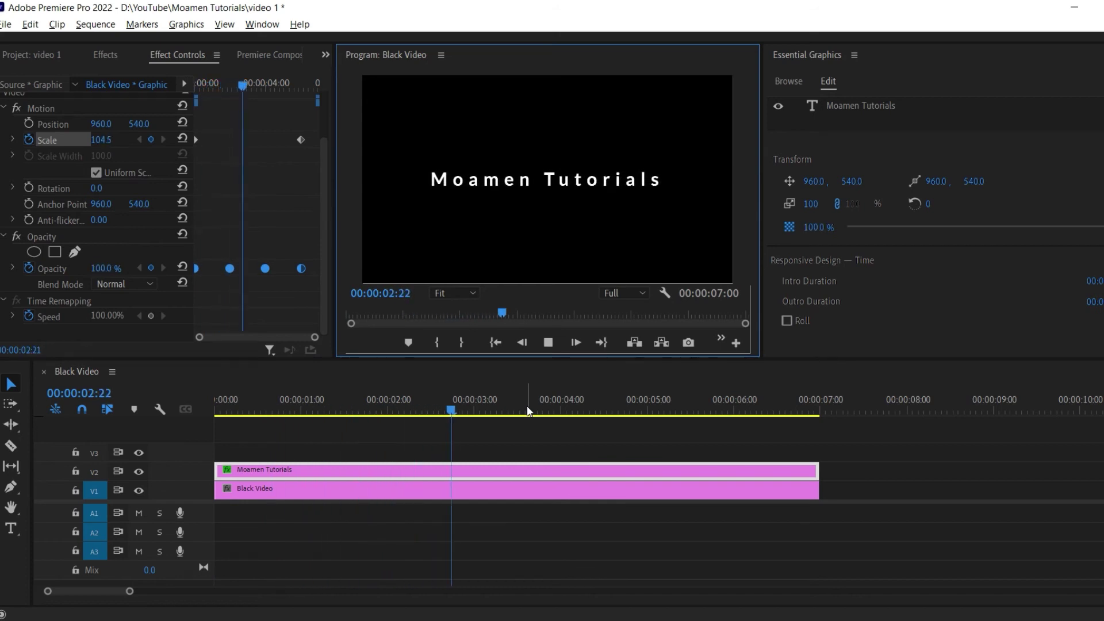
Search the Effects panel for 'Gaussian blur' and apply it to the Moamen Tutorials clip
key("space")
key("Home")
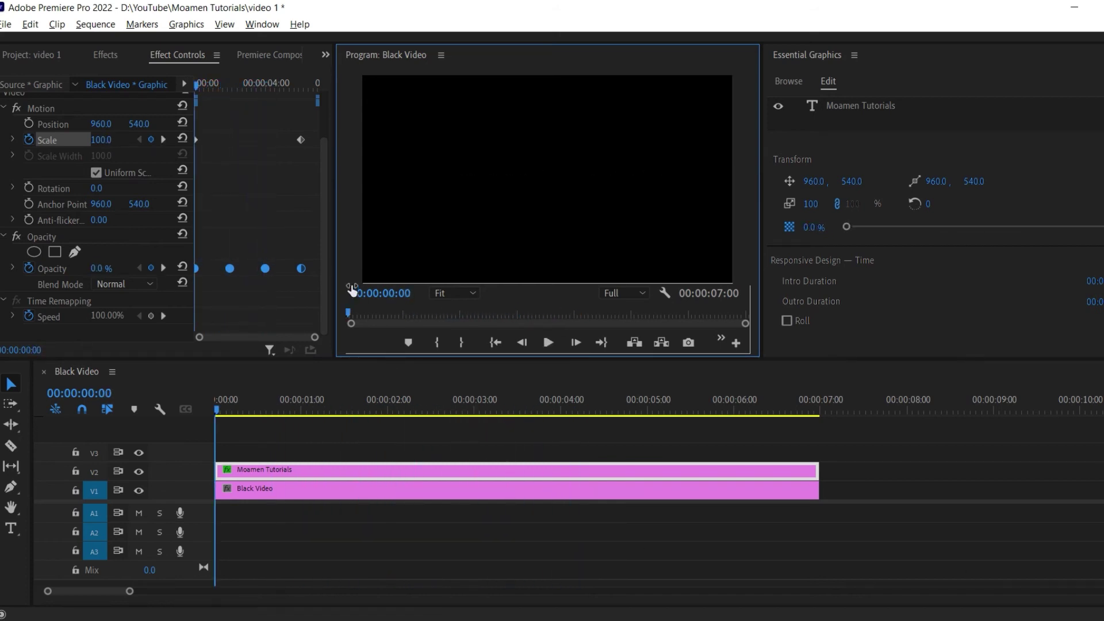
left_click(98, 52)
left_click(87, 75)
type("Gaussian blur")
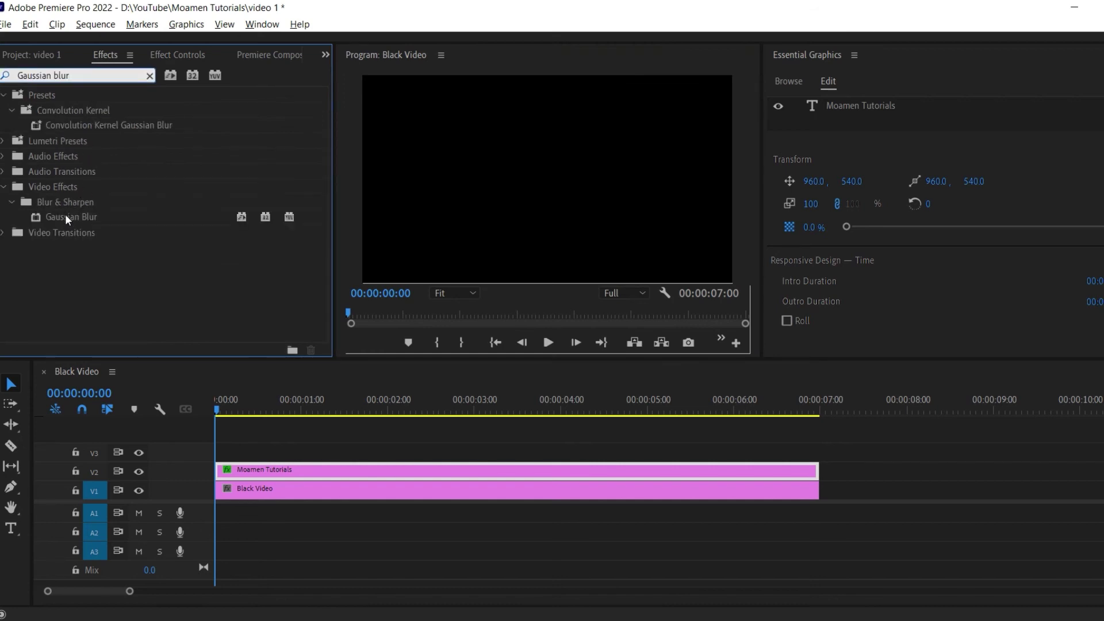
left_click_drag(65, 212, 281, 468)
left_click(474, 471)
Enable Blurriness keyframing with 50 at the start and 0 at 2 seconds
left_click(182, 54)
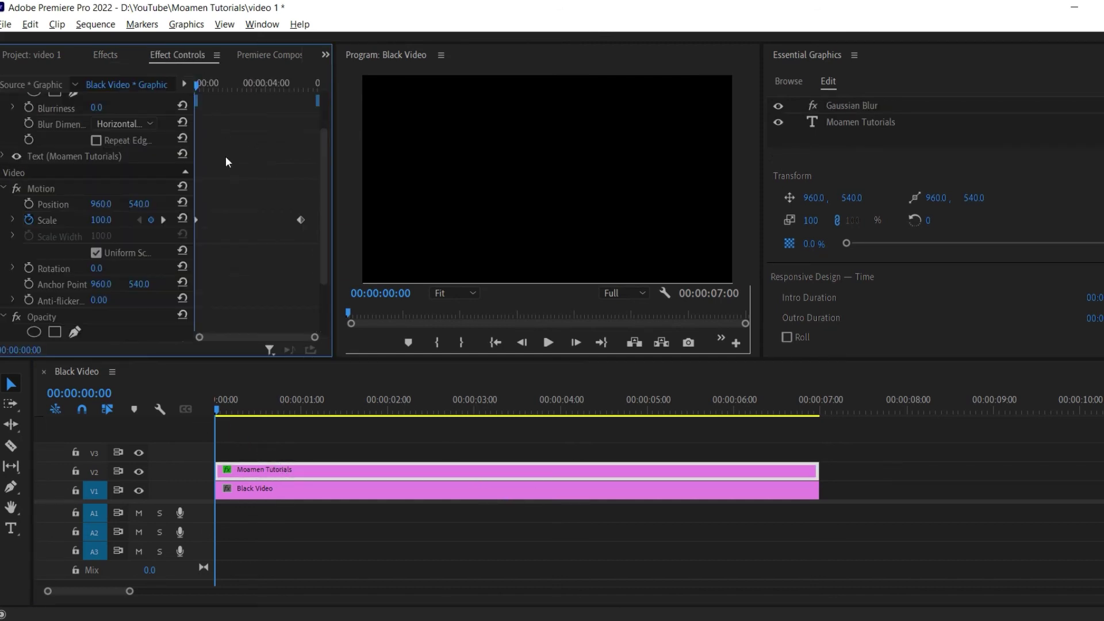
scroll(143, 266, "up", 3)
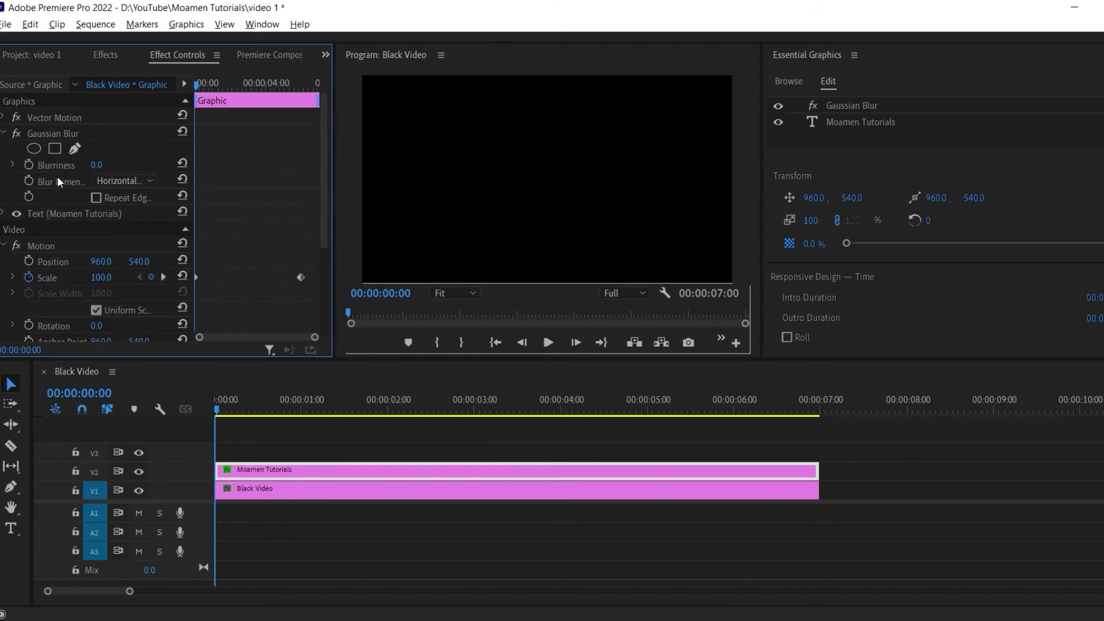
left_click(29, 166)
left_click(97, 166)
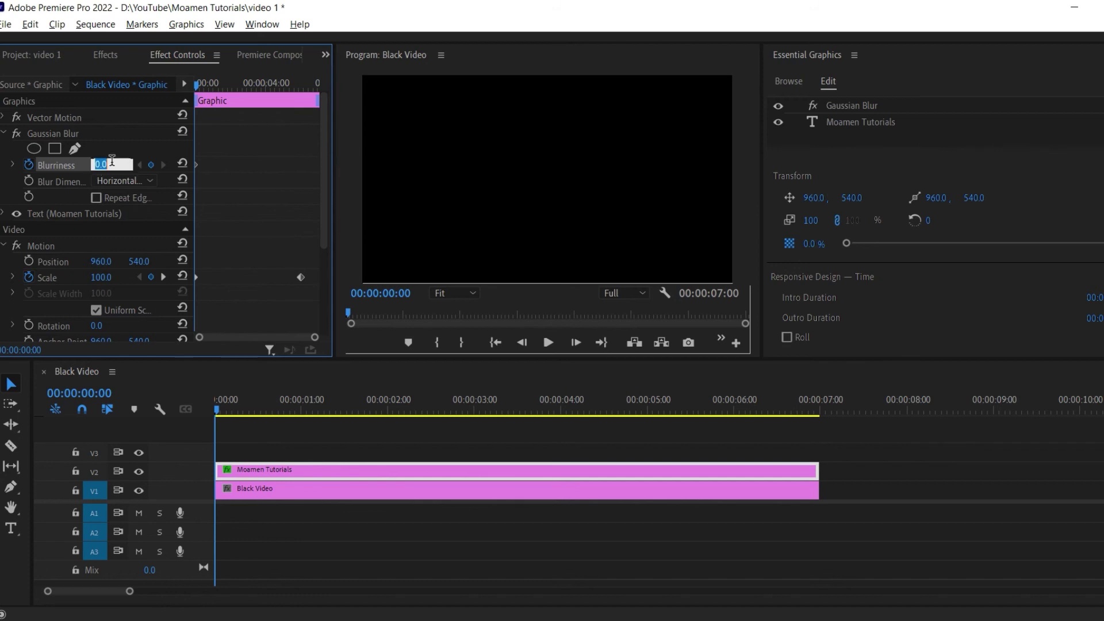
key("Return")
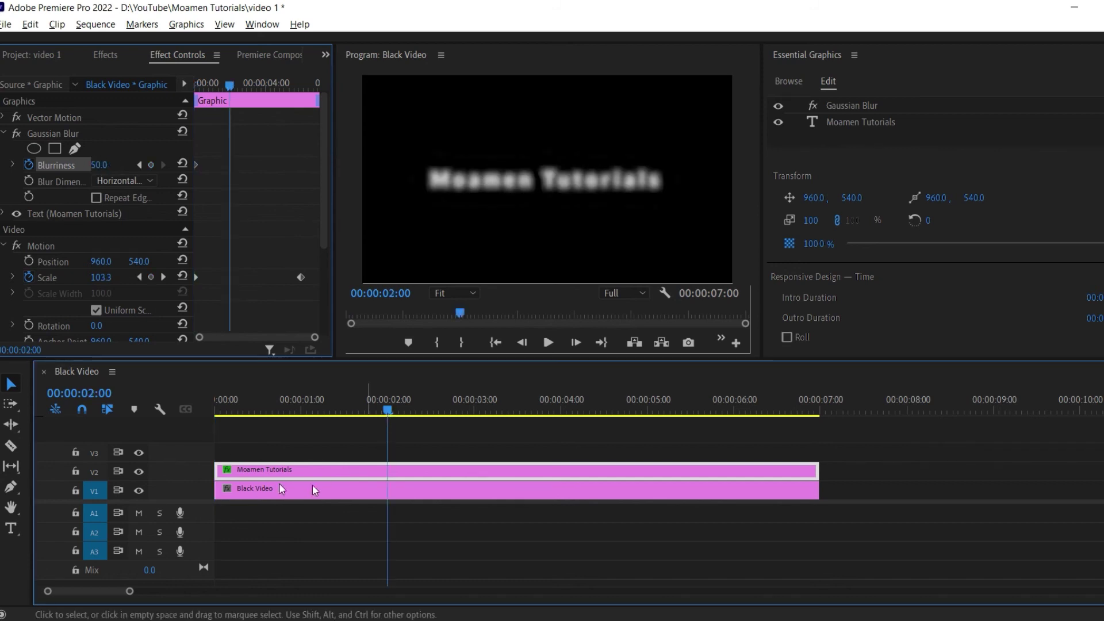
left_click(99, 166)
type("0")
key("Return")
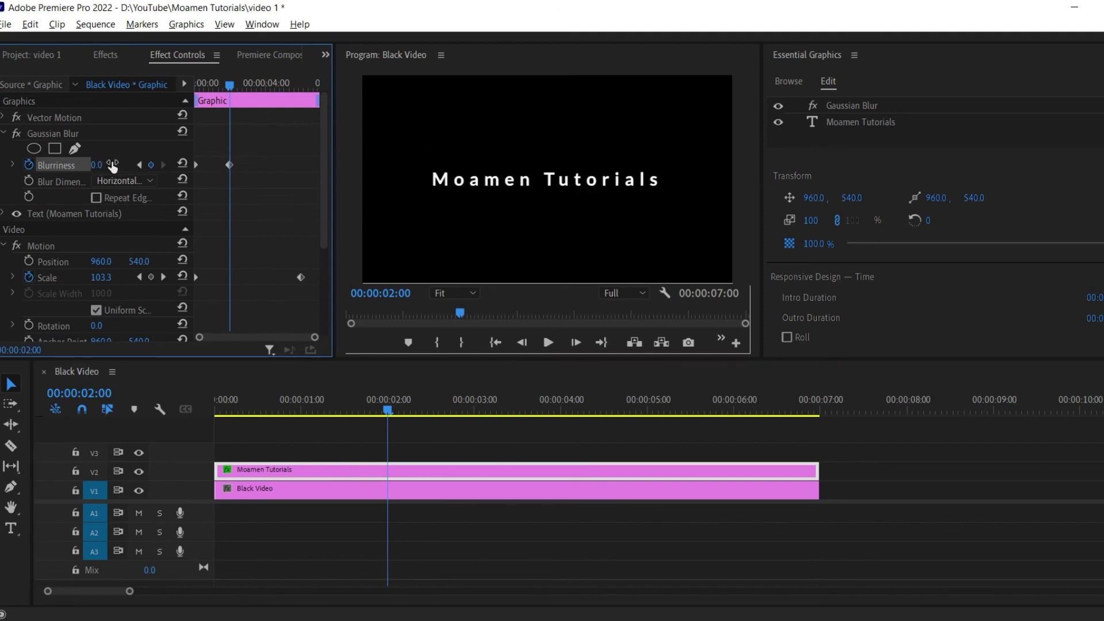
Add Blurriness keyframes of 0 at about 4 seconds and 50 at about 6 seconds
left_click(560, 409)
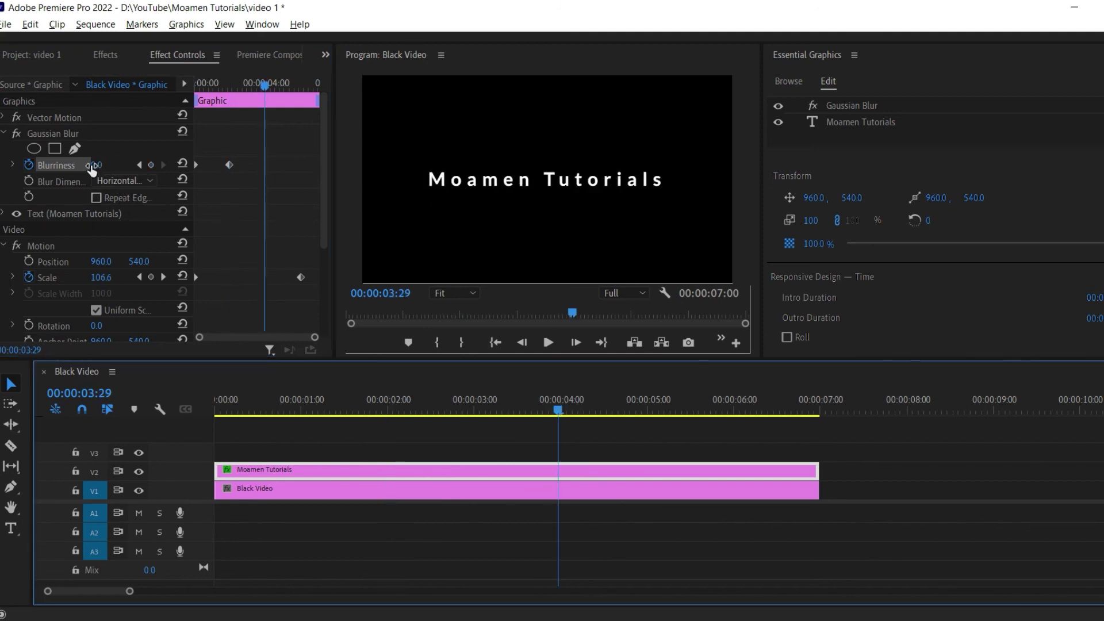
left_click(112, 162)
key("Return")
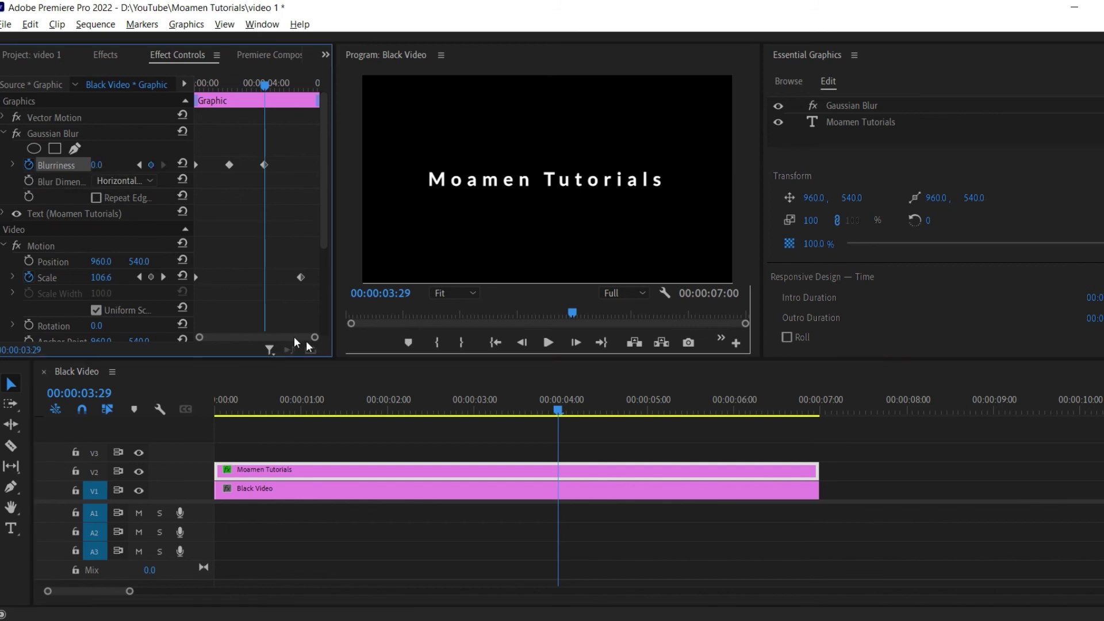
left_click(732, 409)
left_click(93, 165)
key("Return")
left_click(619, 604)
key("Home")
left_click(549, 343)
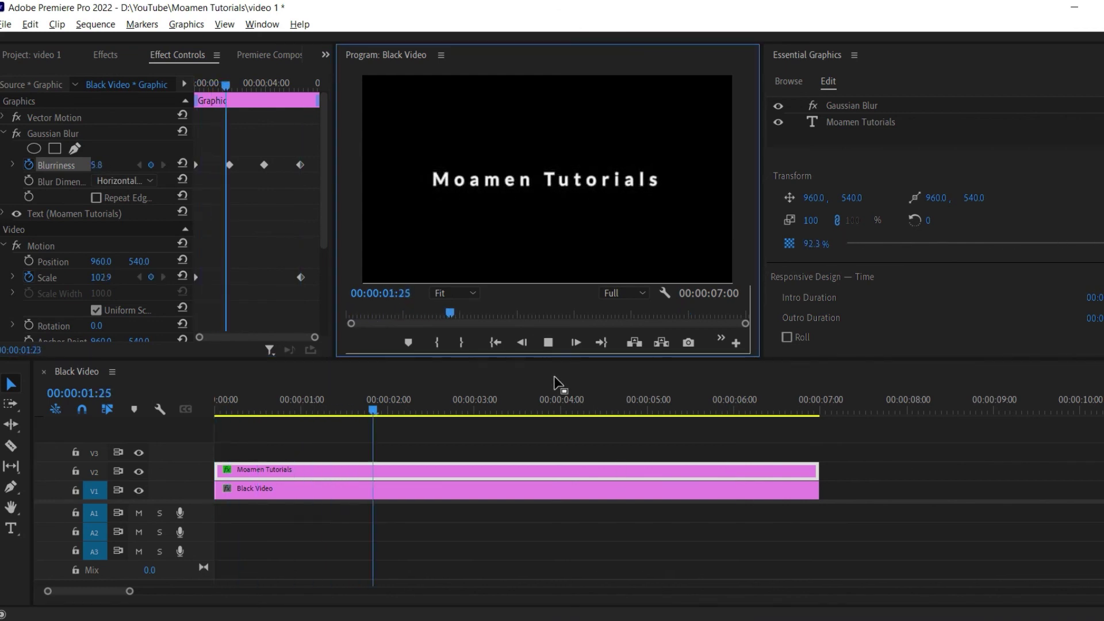